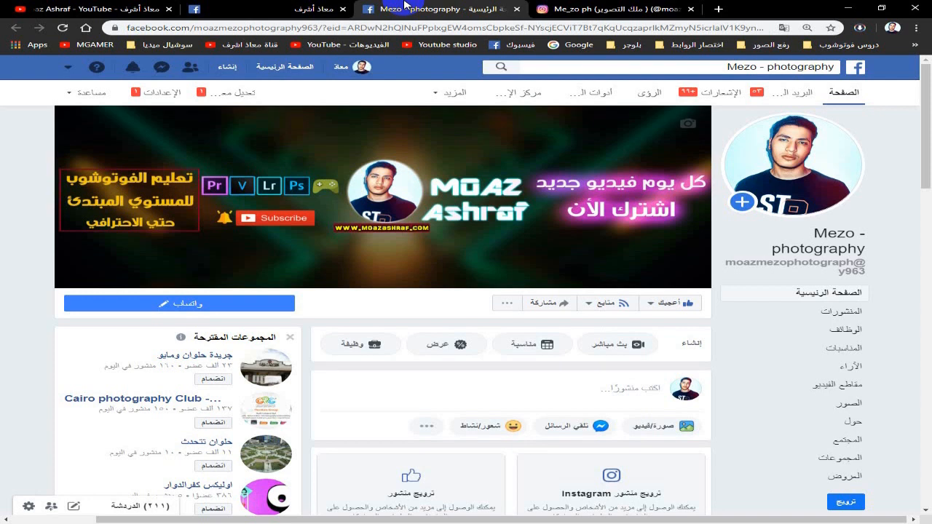
left_click(575, 9)
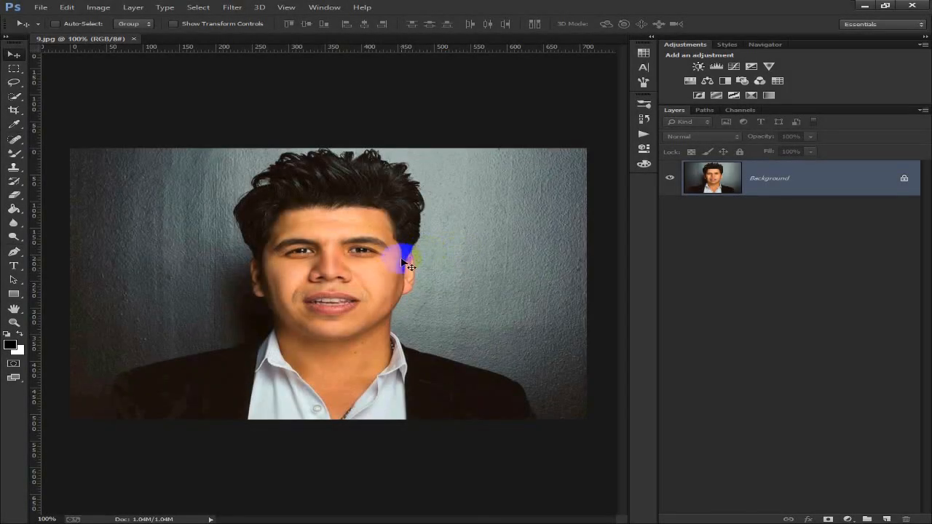
Duplicate the Background layer and open the Camera Raw Filter on the copy
left_click_drag(794, 204, 890, 514)
left_click(232, 7)
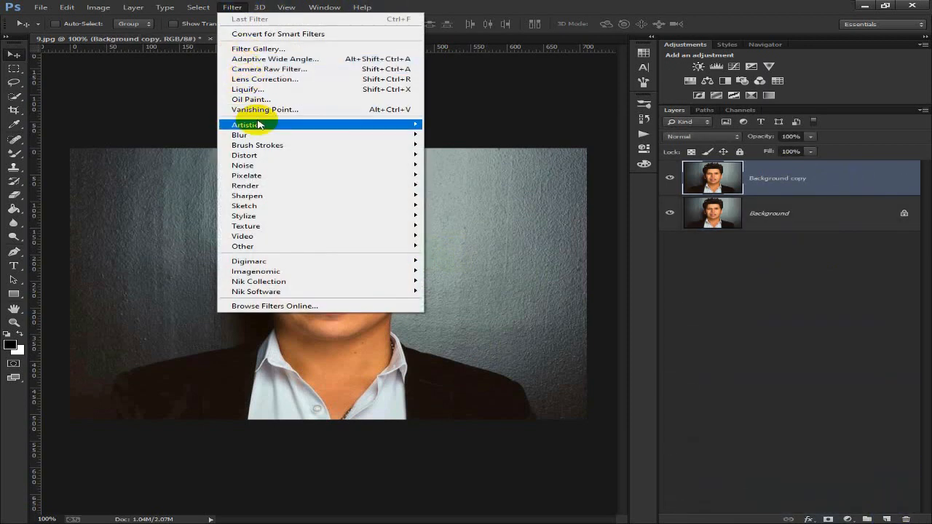
left_click(286, 70)
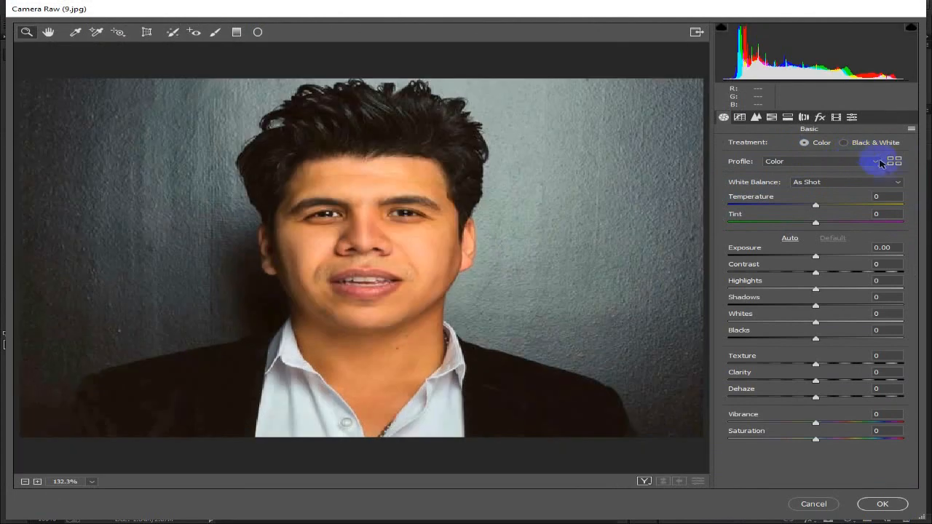
Set the white balance Temperature to -24 and Tint to -19
left_click(892, 196)
type("-24")
left_click(883, 214)
type("-19")
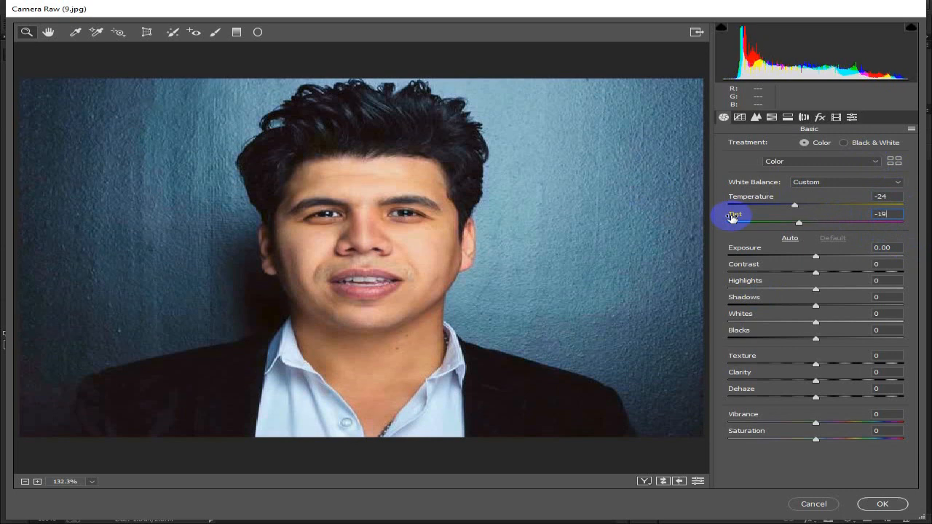
key("Return")
Set the basic tones to Highlights -16, Shadows +24, Whites +4 and Blacks -36
left_click(888, 281)
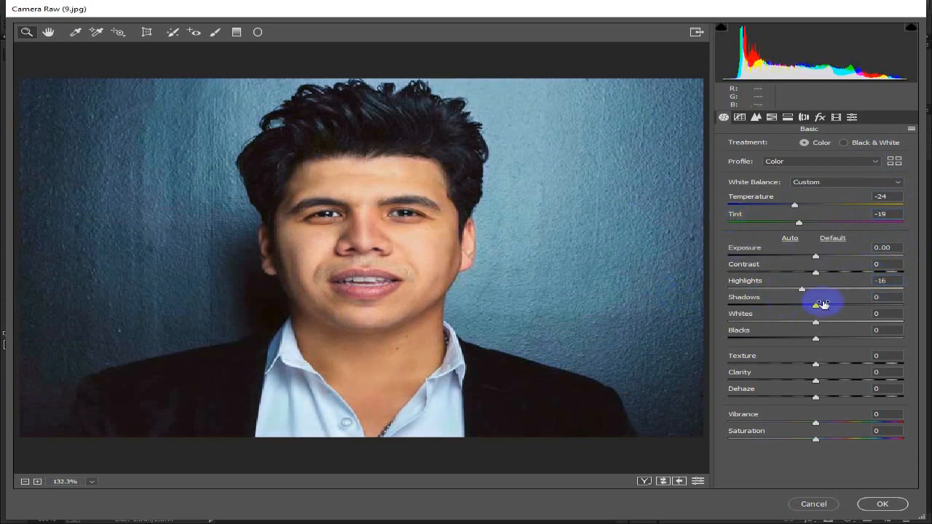
left_click(890, 297)
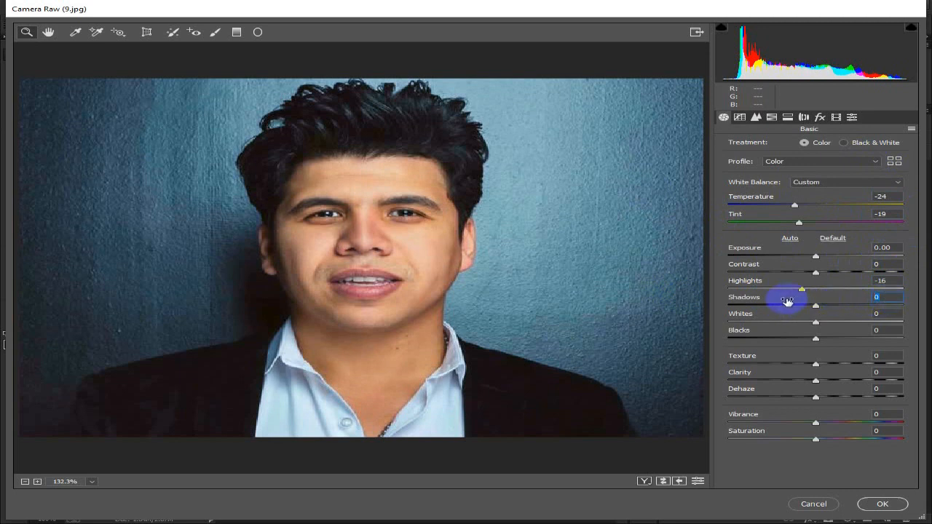
left_click_drag(787, 301, 847, 303)
left_click(886, 313)
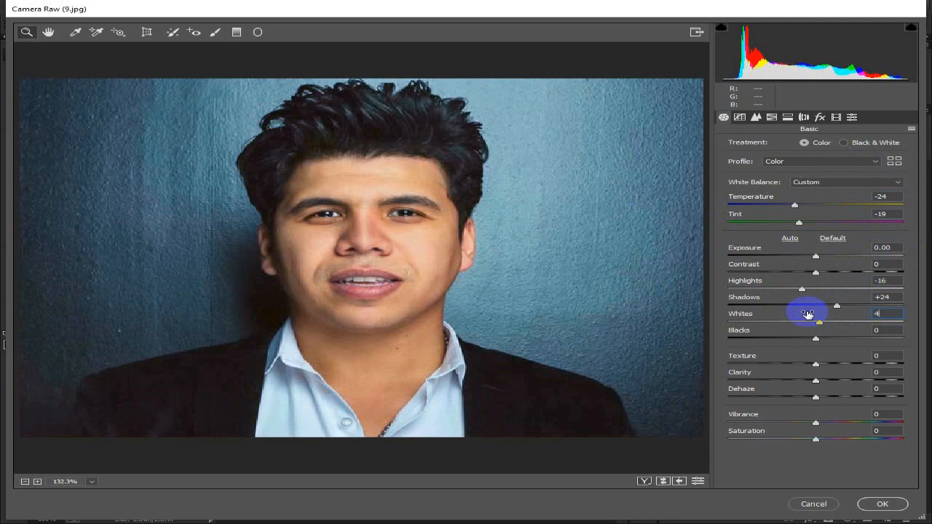
left_click_drag(807, 314, 809, 314)
left_click(888, 330)
type("-36")
key("Return")
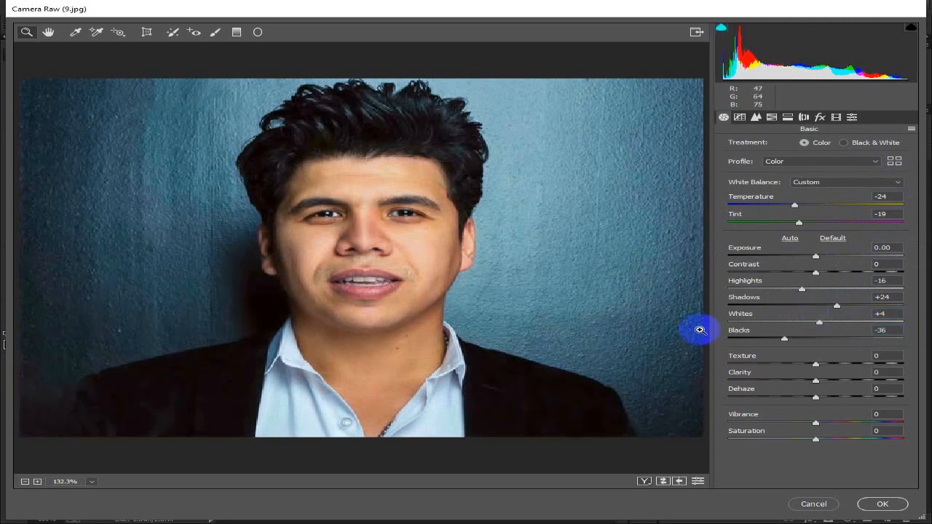
In the HSL adjustments, shift the hue of the Aquas to +33 and the Blues to -43
left_click(772, 117)
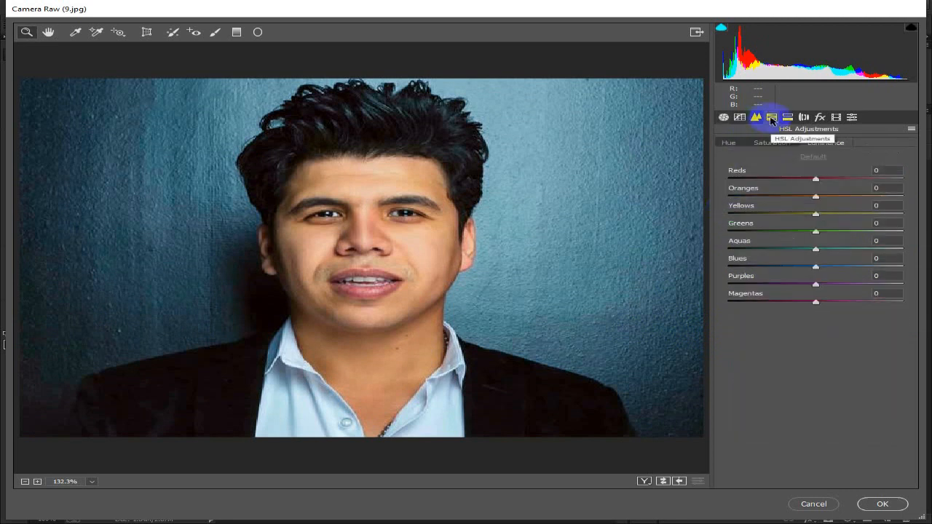
left_click(730, 144)
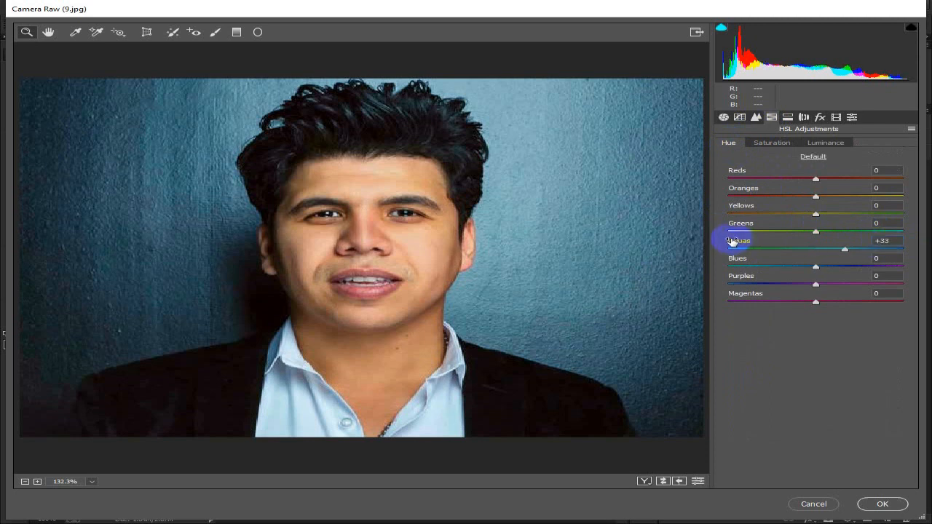
left_click(878, 259)
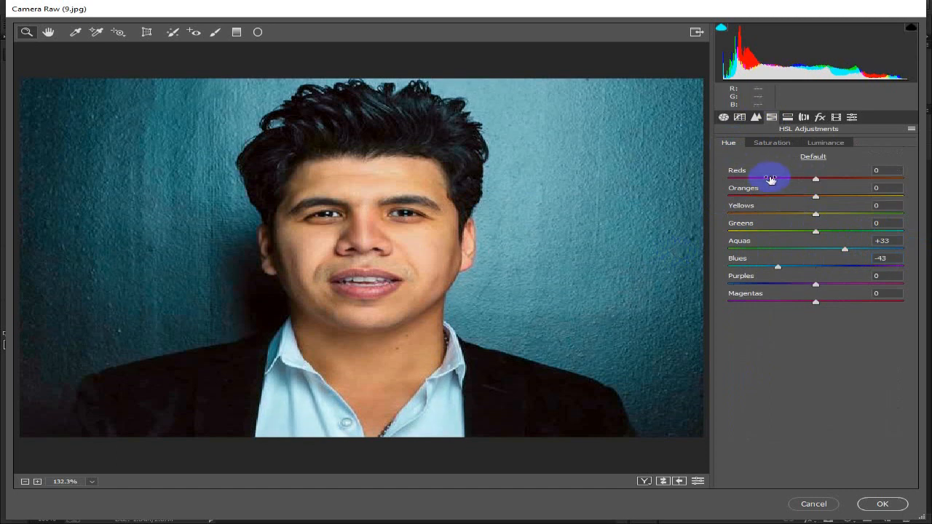
In the HSL adjustments, set the Oranges saturation to -37 and adjust the Yellows saturation
left_click(766, 144)
left_click(883, 188)
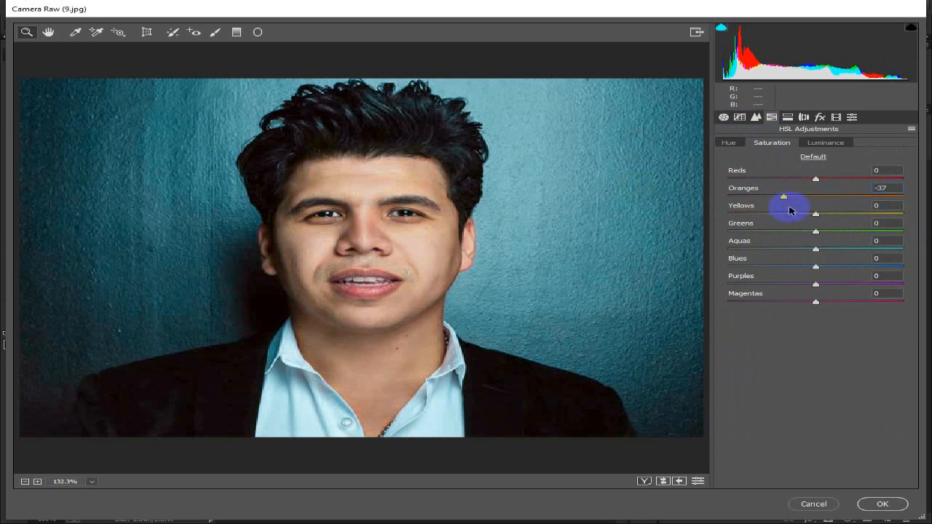
left_click(883, 205)
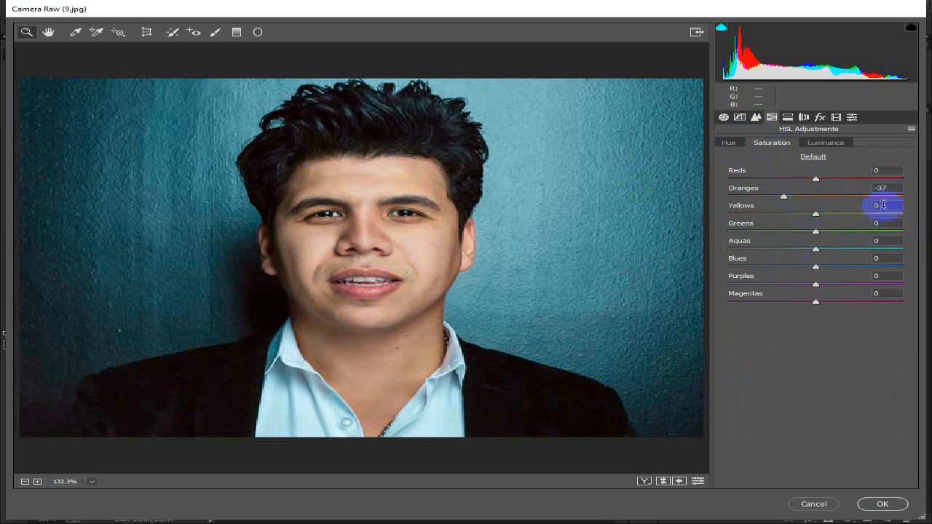
Split-tone the shadows with a hue of 279 and adjust their saturation
left_click(819, 142)
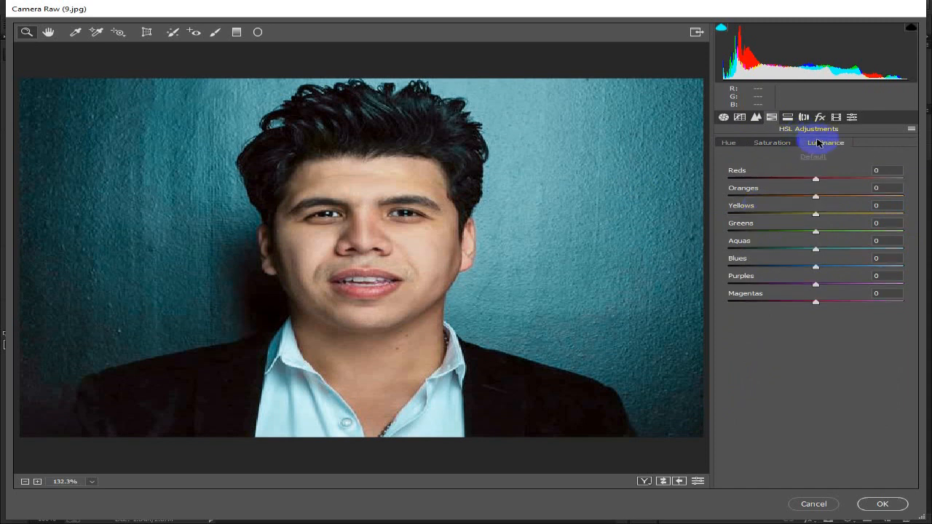
left_click(788, 117)
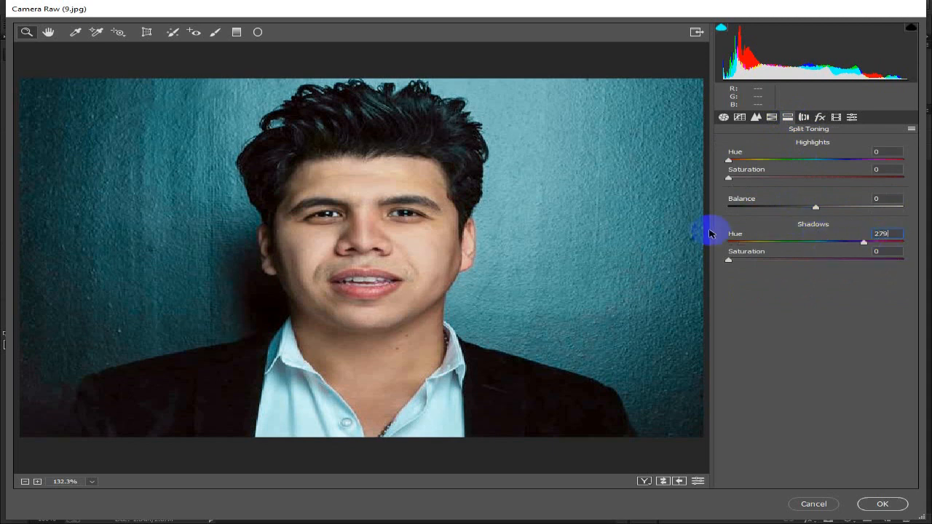
left_click(888, 250)
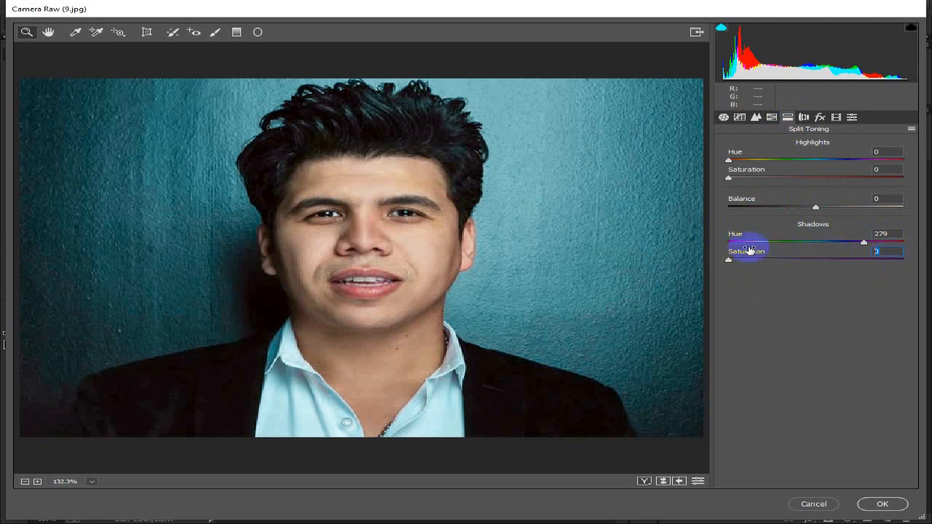
Darken the photo's edges with a post-crop vignetting amount of -23
left_click(821, 117)
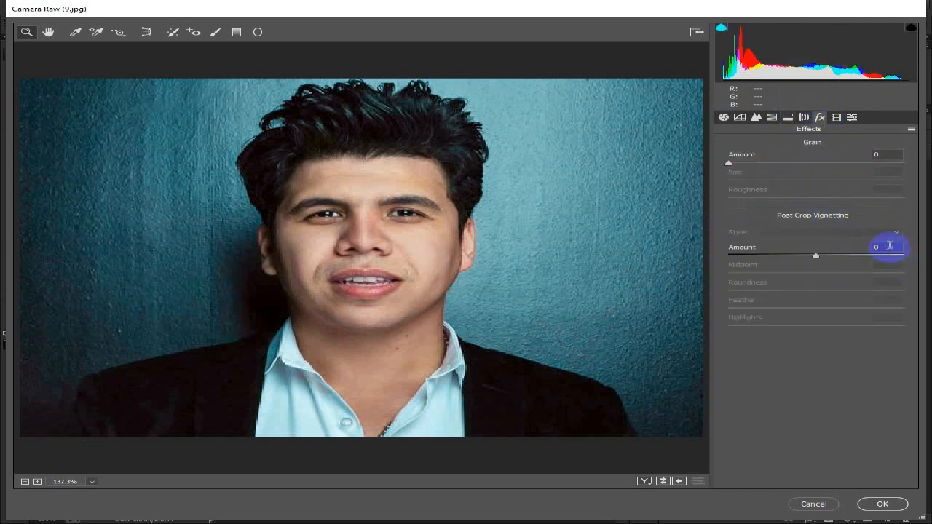
type("-23")
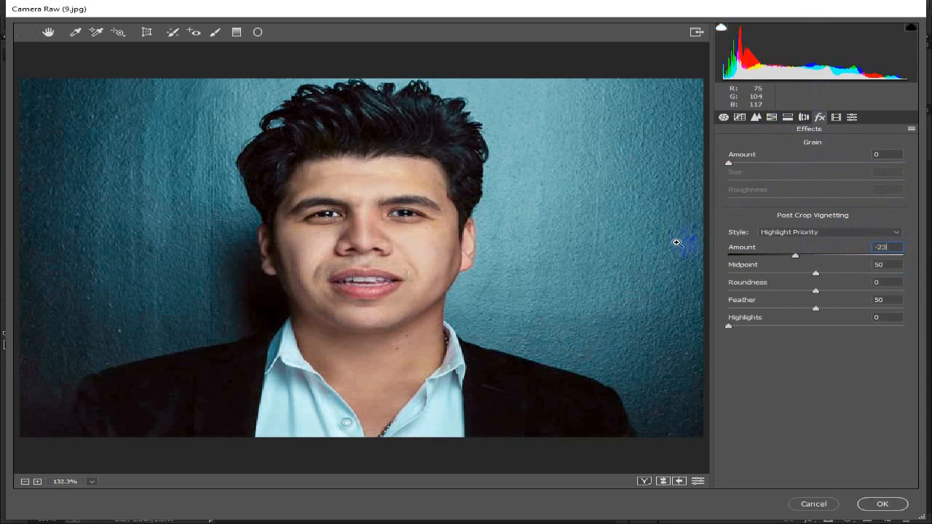
key("Return")
Calibrate Green Primary to hue +9 and saturation -16 and Blue Primary to hue -11, and apply the Camera Raw edits
left_click(836, 118)
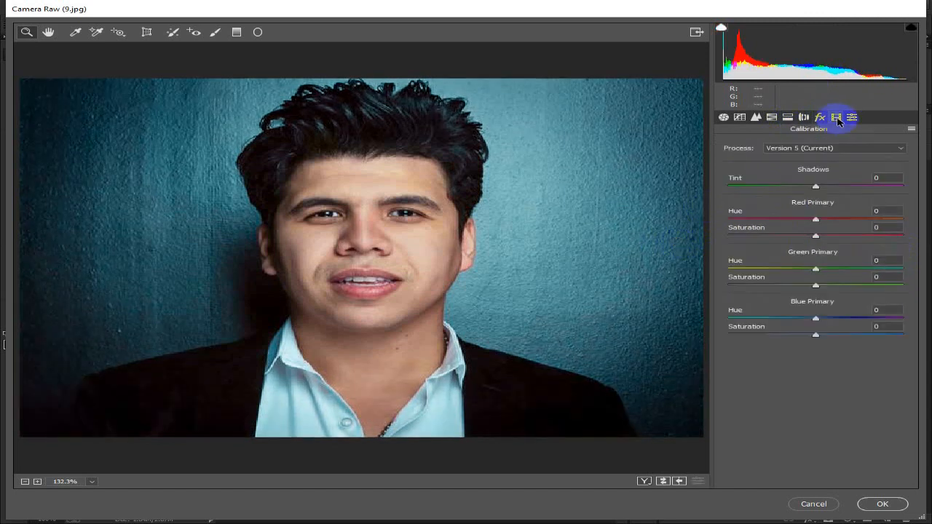
left_click(889, 261)
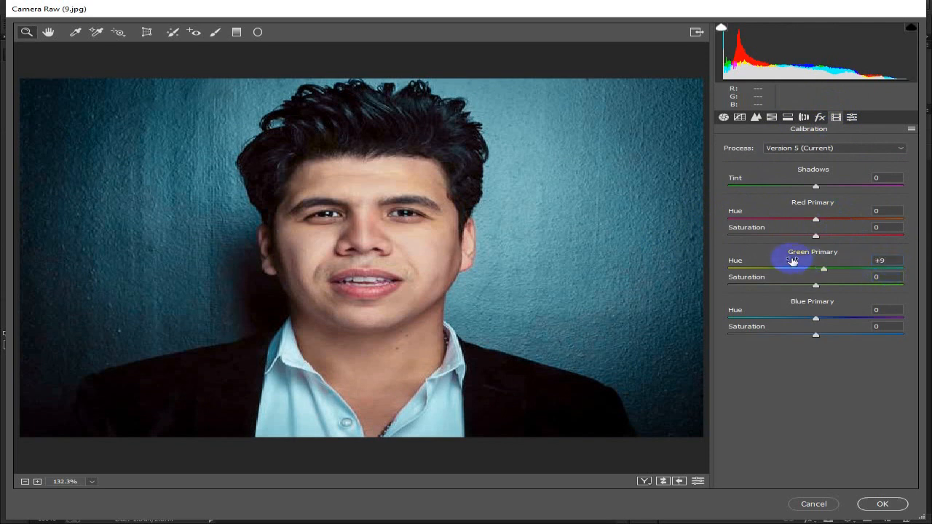
left_click(879, 276)
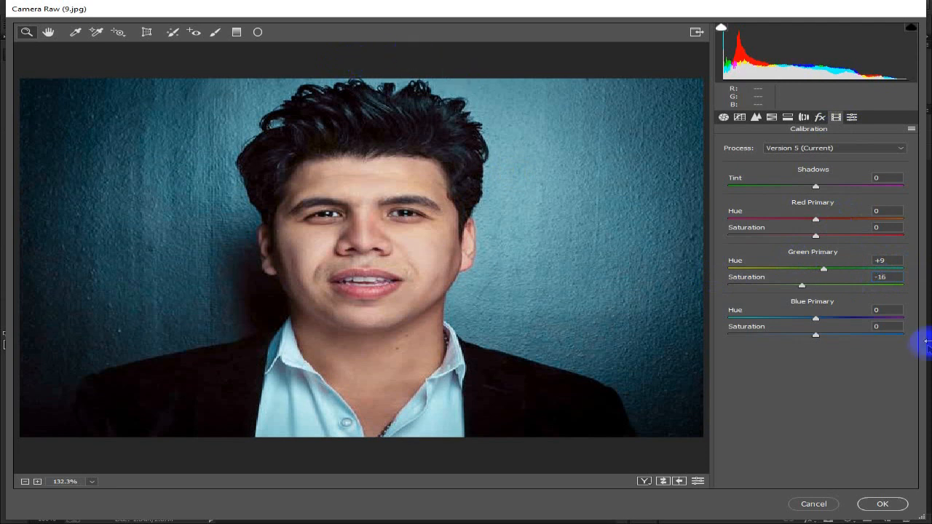
left_click(889, 310)
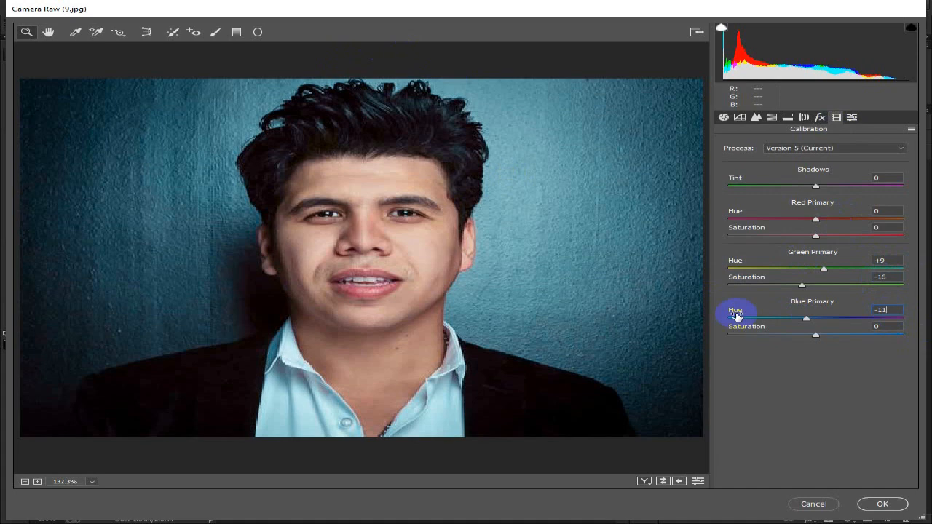
left_click(888, 506)
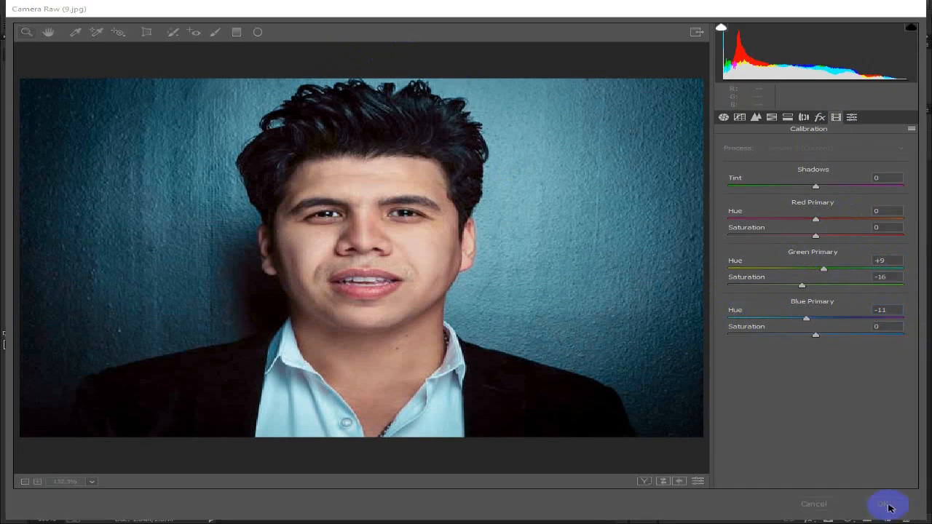
Compare the photo with and without the Camera Raw edits by toggling the Background copy layer's visibility
left_click(670, 178)
left_click(670, 178)
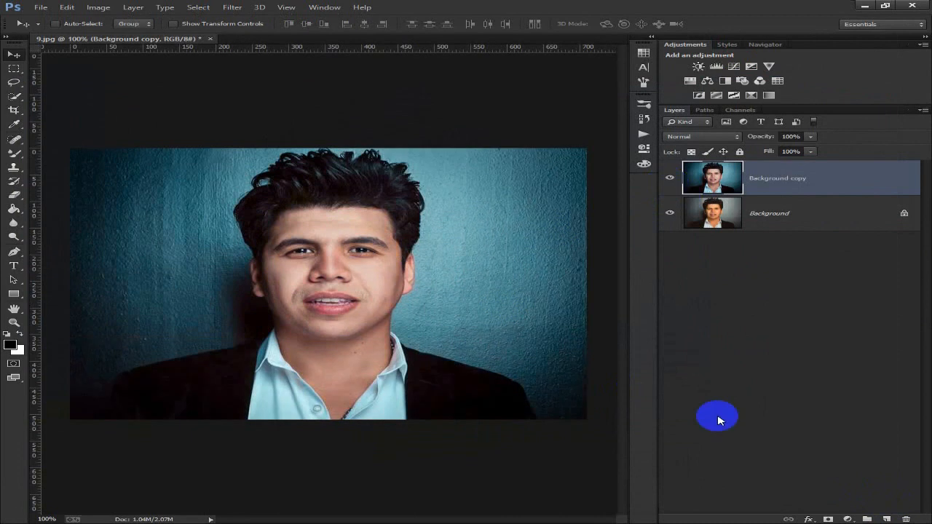
Add a Gradient Map adjustment layer using a black-to-orange-brown preset from the Photographic Toning set
left_click(847, 519)
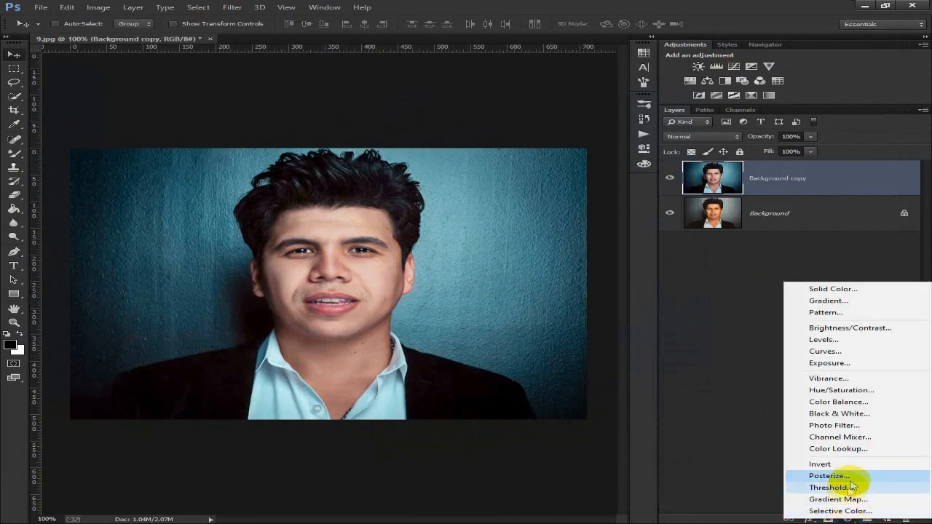
left_click(838, 500)
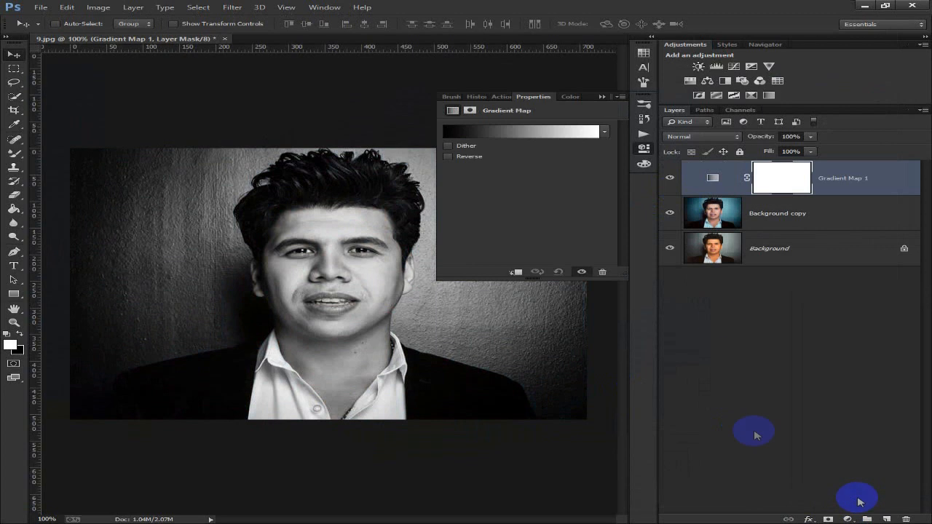
left_click(525, 131)
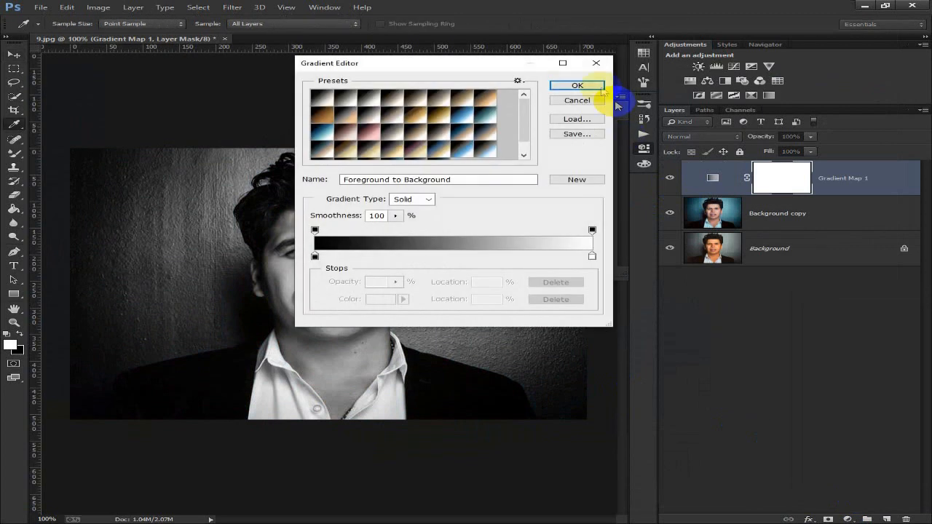
left_click(517, 80)
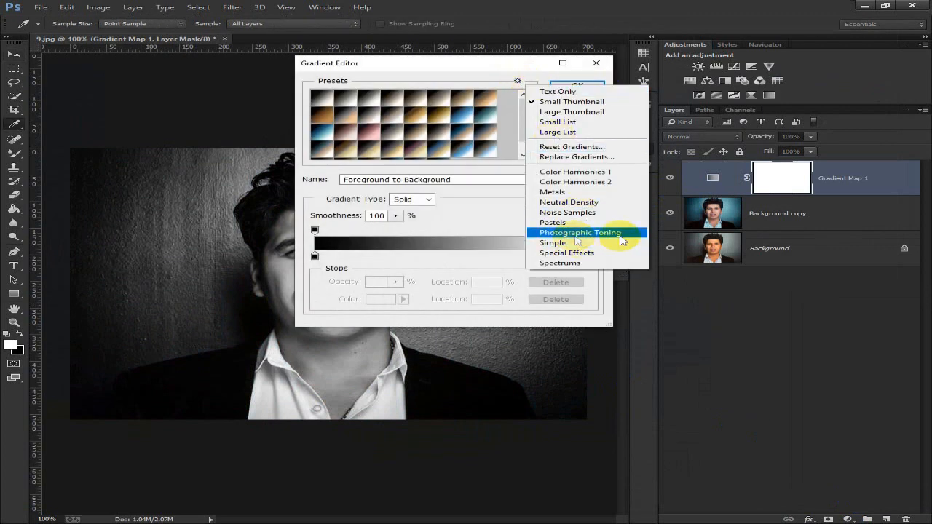
left_click(621, 234)
left_click(409, 202)
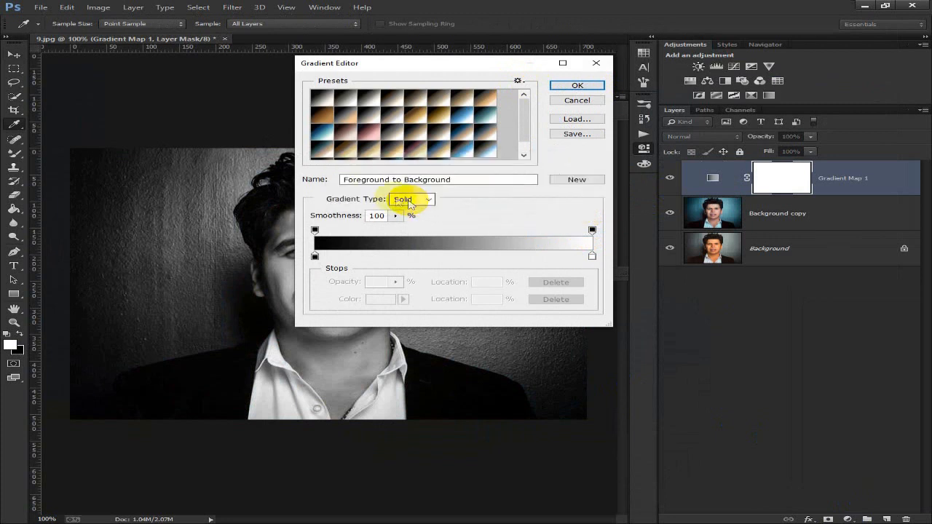
left_click(322, 130)
left_click(576, 86)
Set the Gradient Map layer's blend mode to Soft Light and collapse its properties
left_click(681, 136)
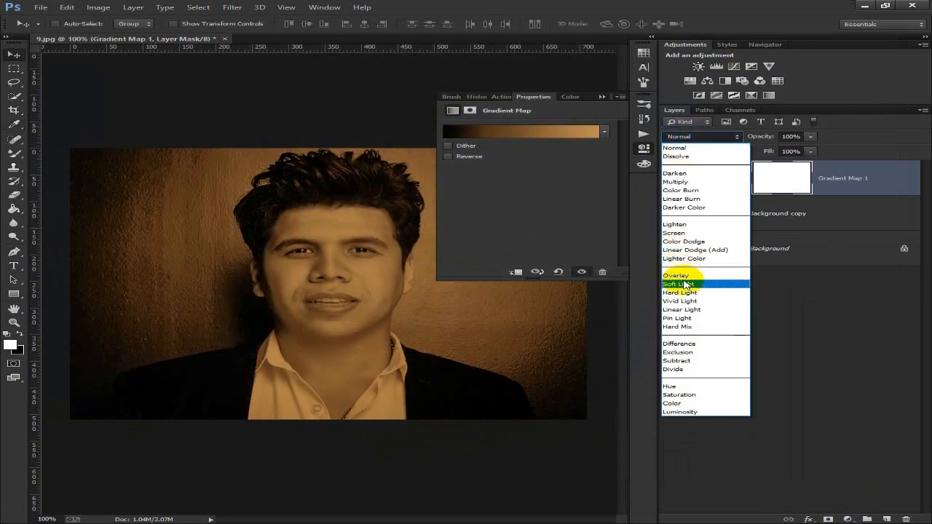
left_click(684, 284)
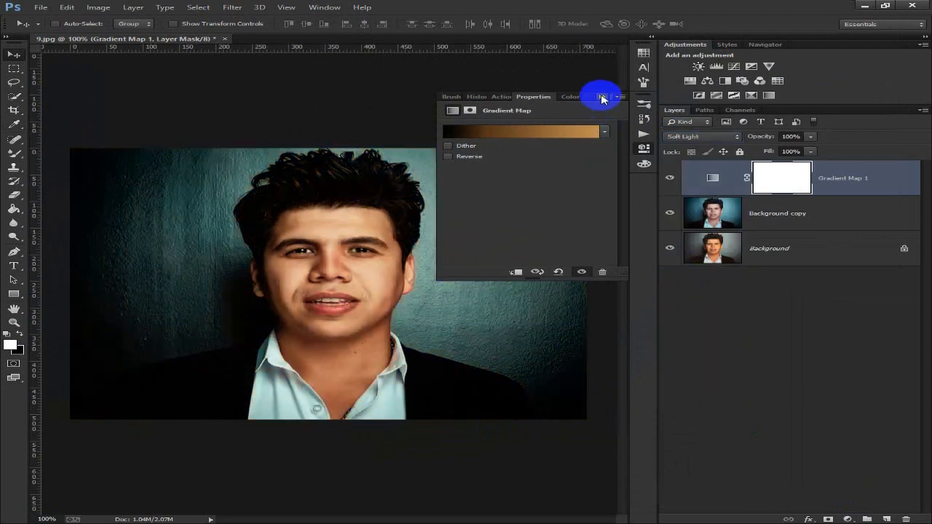
left_click(602, 97)
Add a Selective Color adjustment layer with Yellow set to +25% for the Reds
left_click(849, 519)
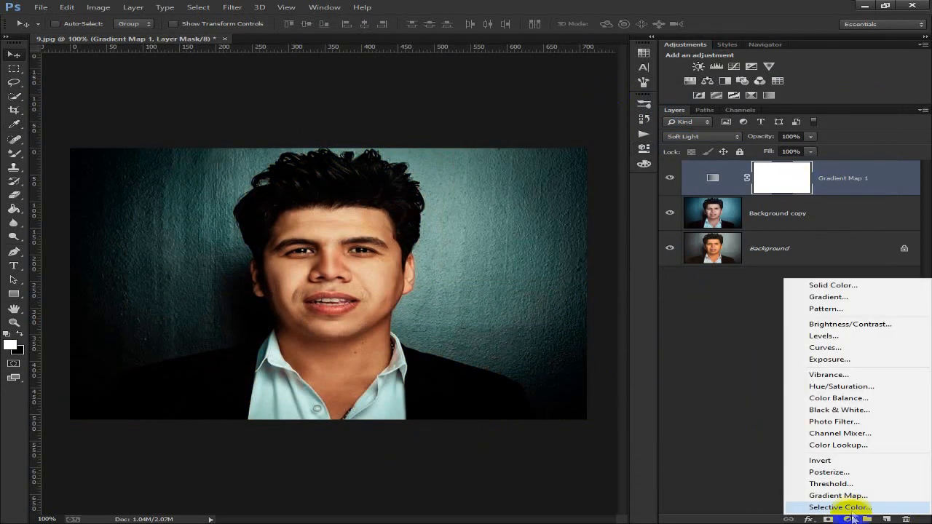
left_click(838, 508)
left_click(486, 144)
left_click(489, 155)
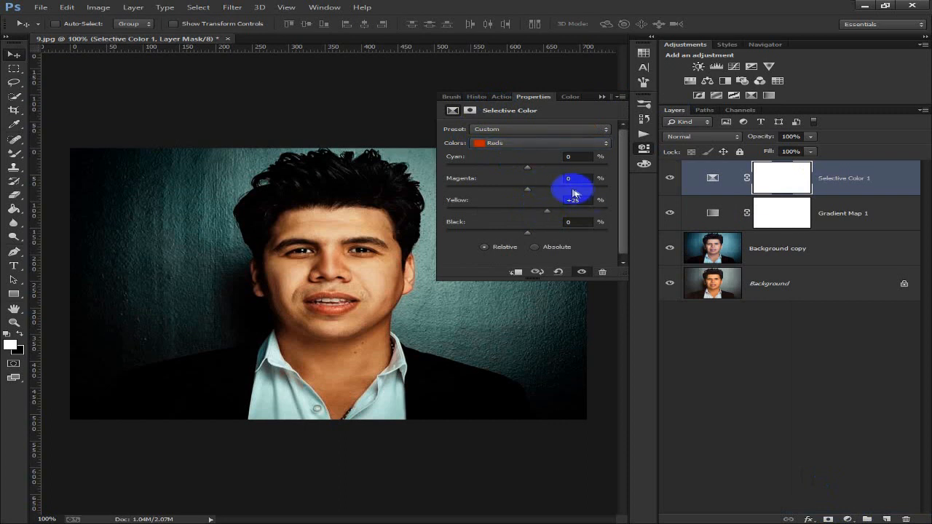
left_click(636, 101)
Add a Color Balance adjustment layer with midtones at Cyan/Red -4, Magenta/Green +4 and Yellow/Blue +14, and collapse its properties
left_click(847, 520)
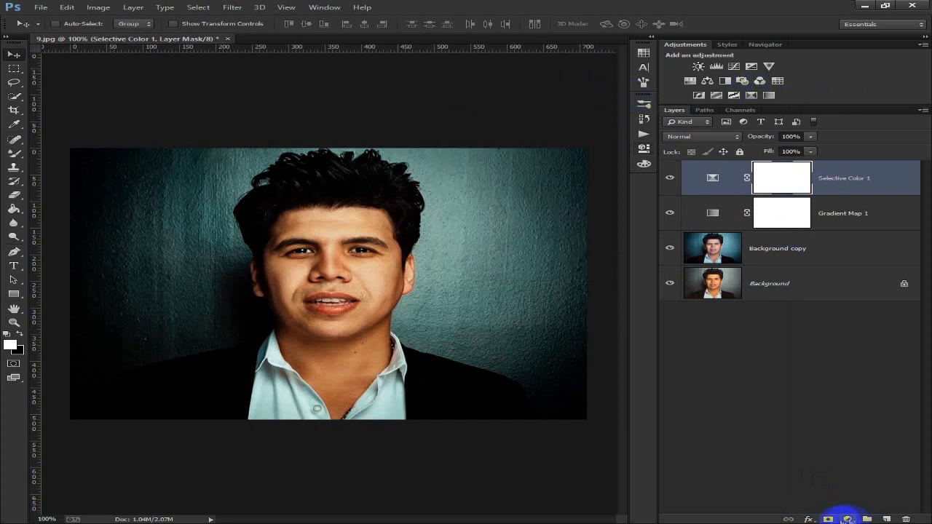
left_click(847, 402)
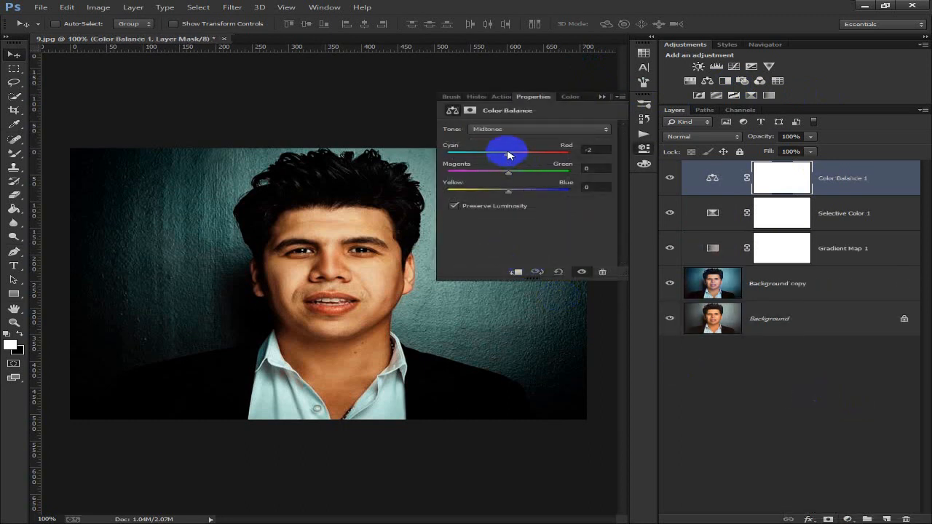
left_click(594, 149)
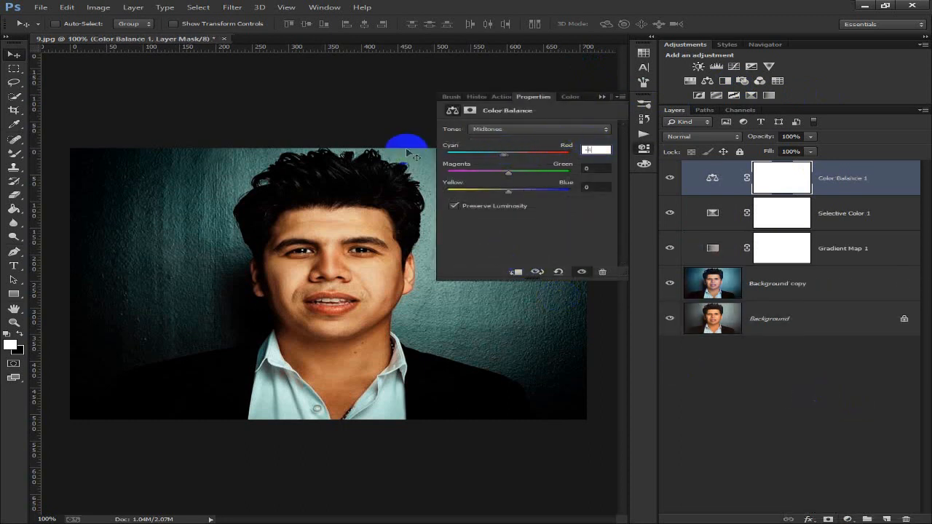
left_click(594, 168)
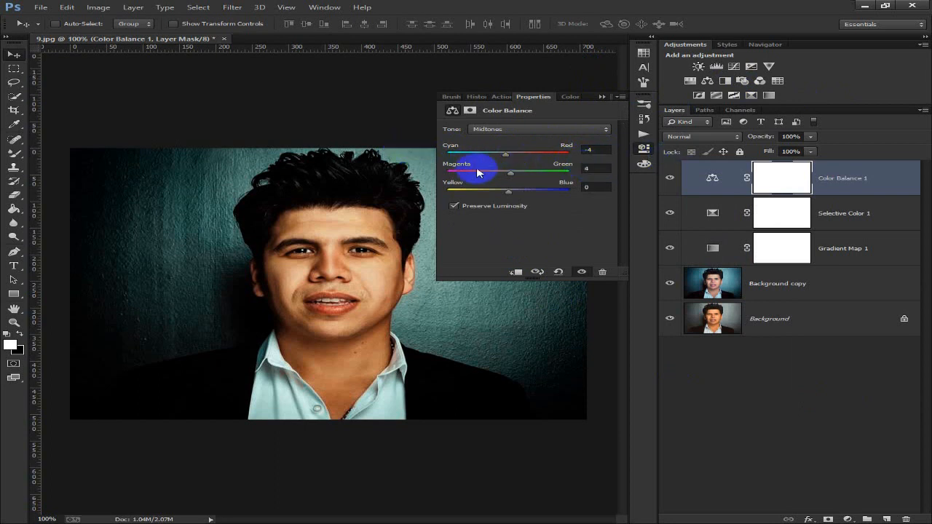
left_click(597, 187)
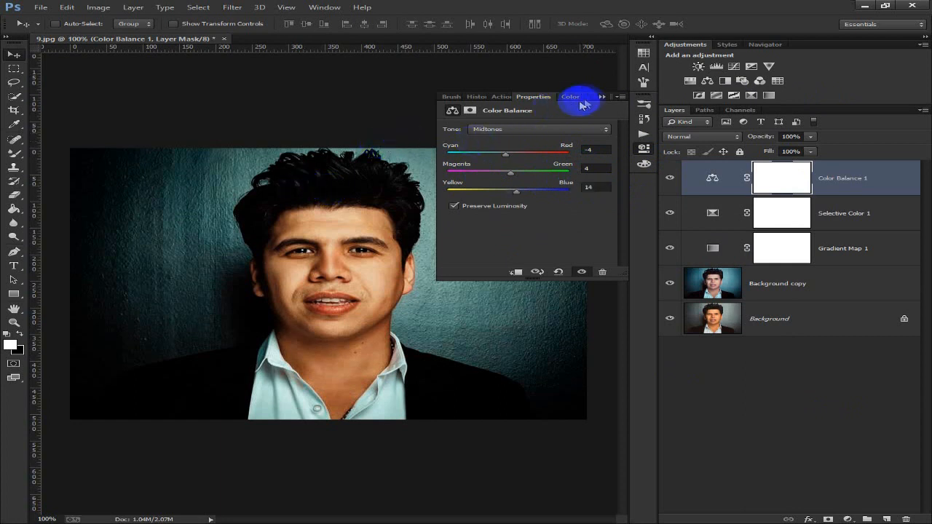
left_click(602, 96)
Add a Color Lookup adjustment layer using the 3DLUT file za-VG-diamoon.CUBE and collapse its properties
left_click(850, 520)
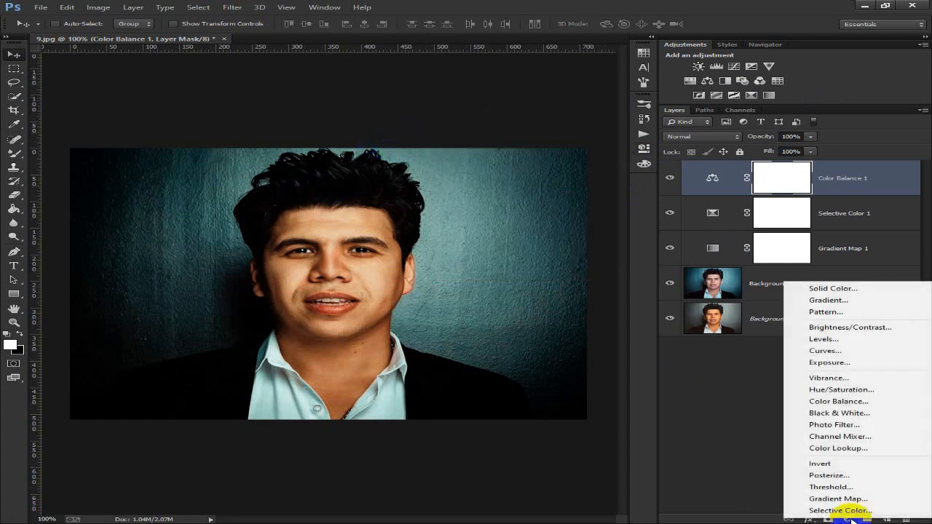
left_click(840, 450)
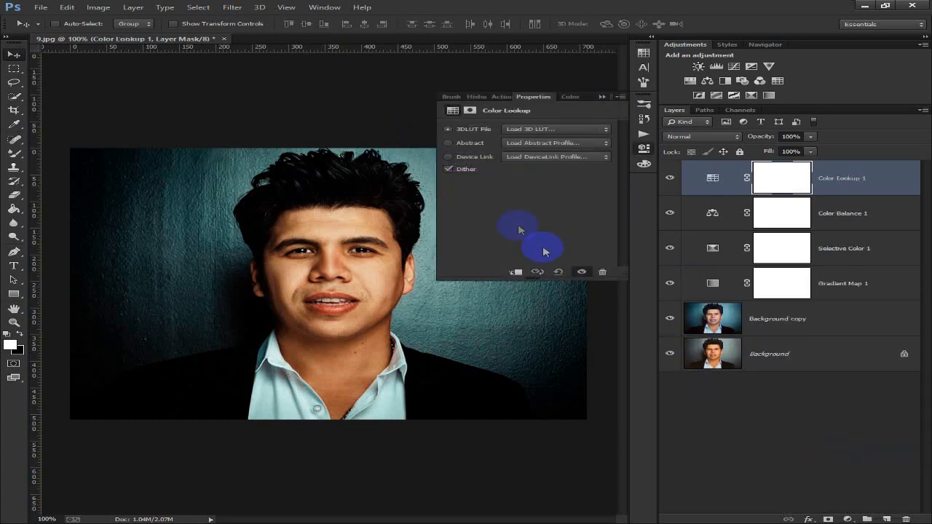
left_click(539, 129)
left_click_drag(738, 157, 725, 512)
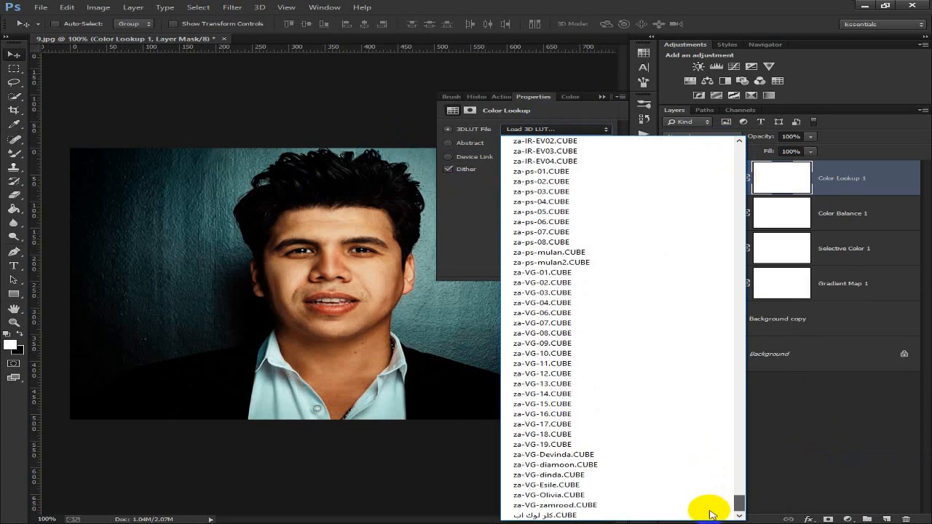
left_click(580, 466)
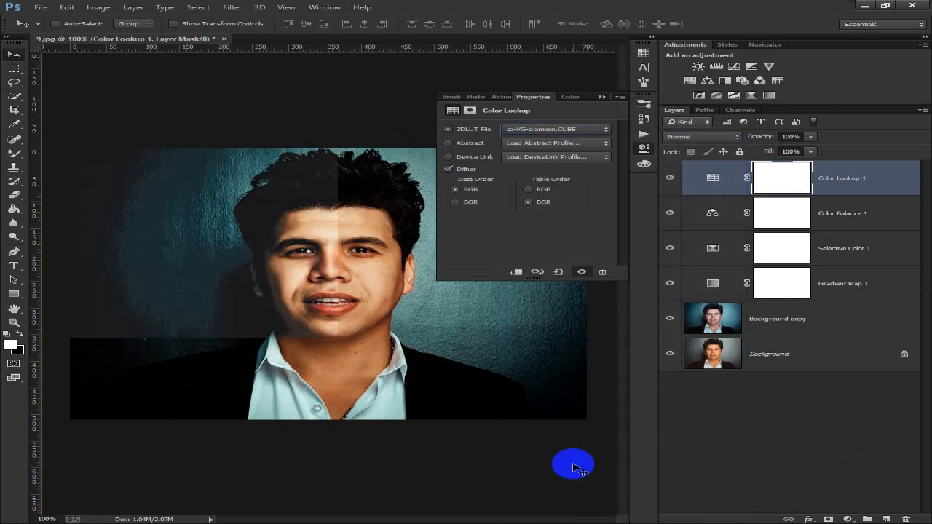
left_click(602, 97)
Set the Color Lookup layer's blend mode to Luminosity and its opacity to 70%
left_click(702, 137)
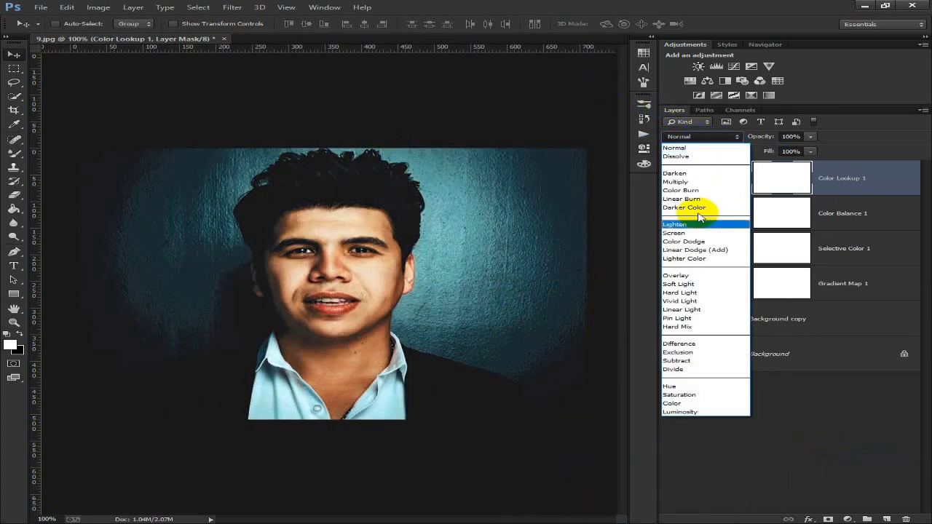
left_click(687, 412)
left_click(799, 137)
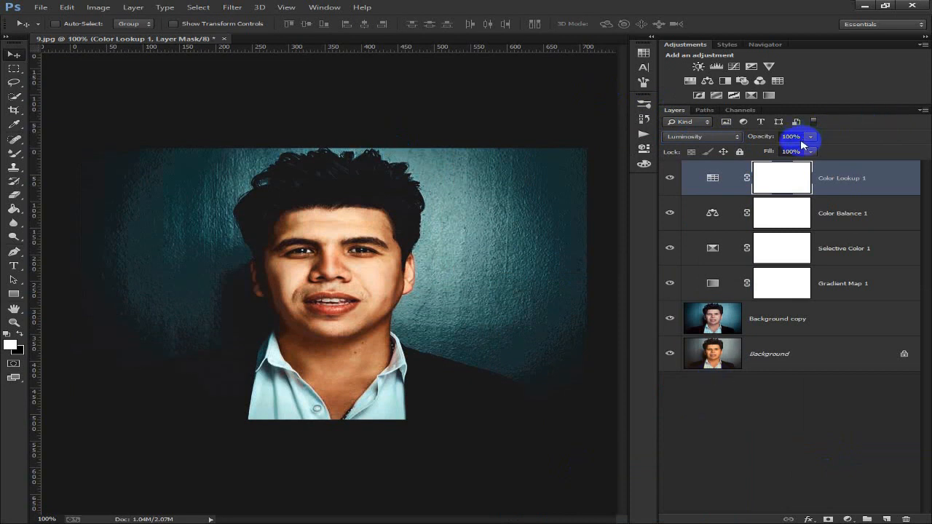
type("70")
key("Return")
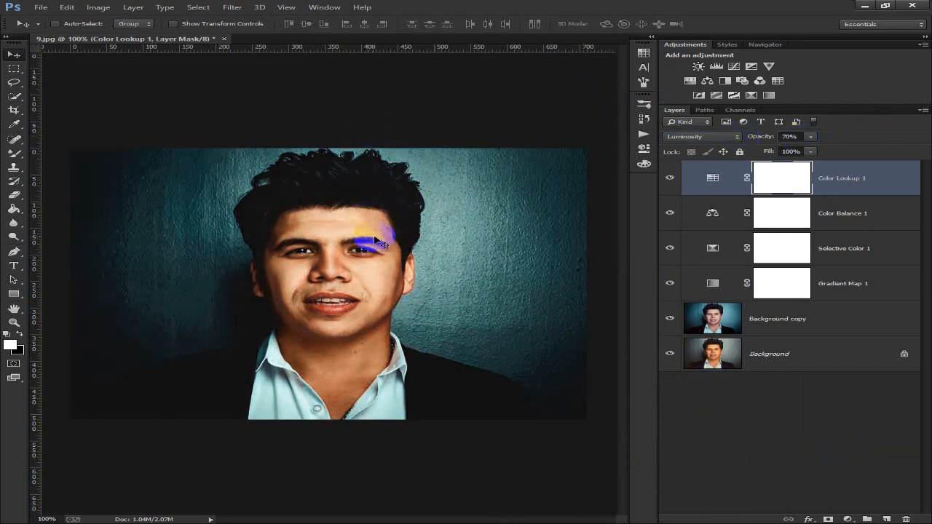
Group the four adjustment layers together with the Background copy layer
left_click(832, 216, "ctrl")
left_click(833, 253, "ctrl")
left_click(834, 294, "ctrl")
left_click(828, 316, "ctrl")
key("ctrl+g")
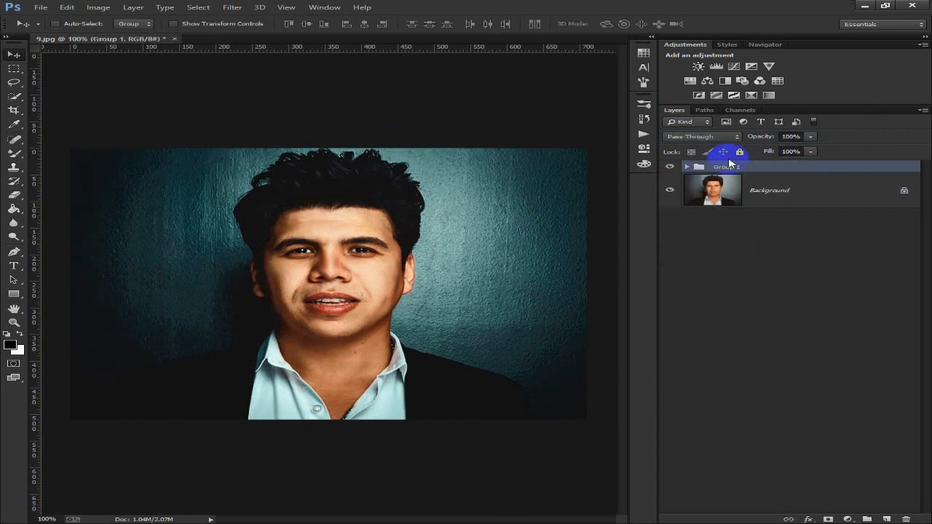
Compare the portrait with and without the color grade by toggling the layer group's visibility
left_click(670, 169)
left_click(671, 168)
left_click(671, 169)
left_click(671, 169)
left_click(671, 168)
left_click(671, 169)
left_click(671, 168)
left_click(671, 168)
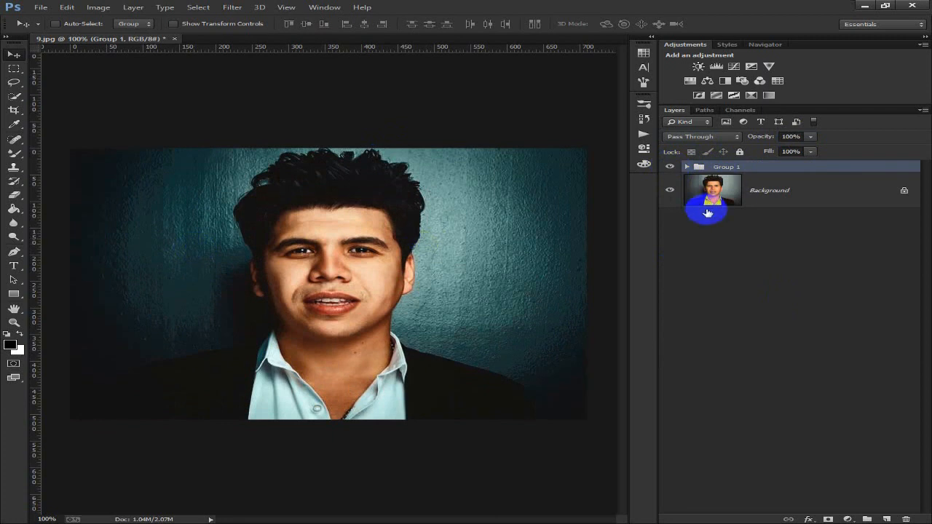
Duplicate the Background layer and choose the Mixer Brush with Wet 25%, Load 24%, Mix 25% and Flow 47%
left_click(734, 194)
key("ctrl+j")
right_click(13, 153)
left_click(50, 183)
right_click(15, 142)
right_click(15, 153)
left_click(49, 183)
left_click(381, 24)
left_click(455, 24)
left_click(516, 24)
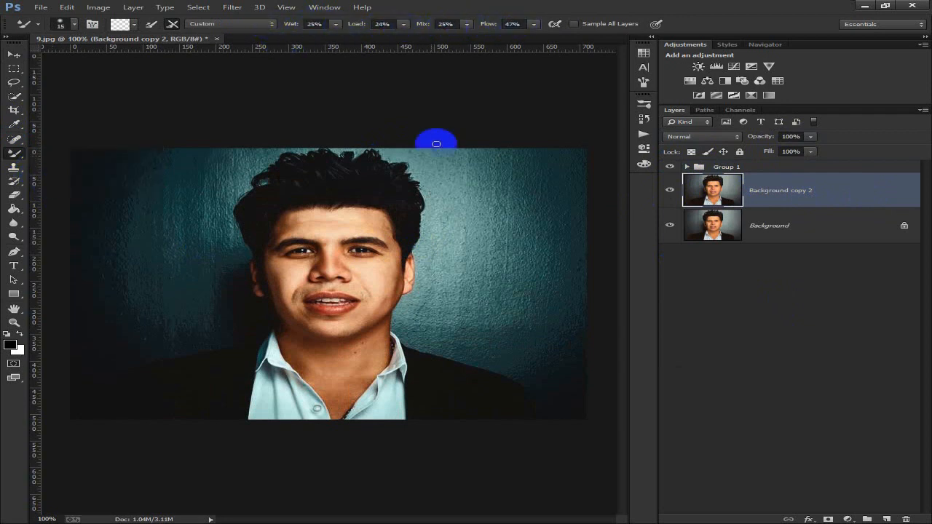
Smooth the forehead skin on the duplicate with the Mixer Brush at size 35, and merge it down into the Background
key("ctrl+plus")
key("ctrl+plus")
left_click_drag(422, 217, 404, 347)
key("]")
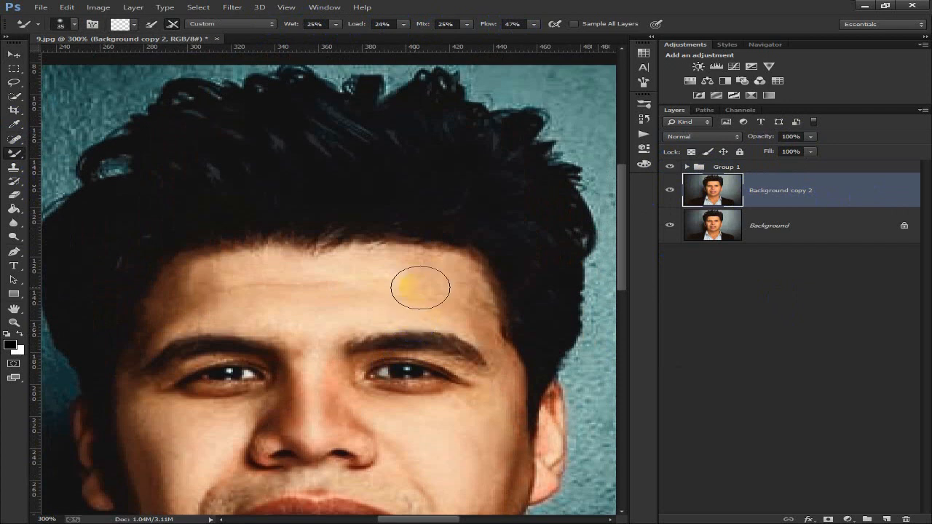
mouse_move(392, 293)
left_mouse_down()
mouse_move(325, 293)
mouse_move(346, 299)
mouse_move(386, 290)
mouse_move(289, 289)
mouse_move(310, 300)
mouse_move(274, 286)
mouse_move(239, 302)
left_mouse_up()
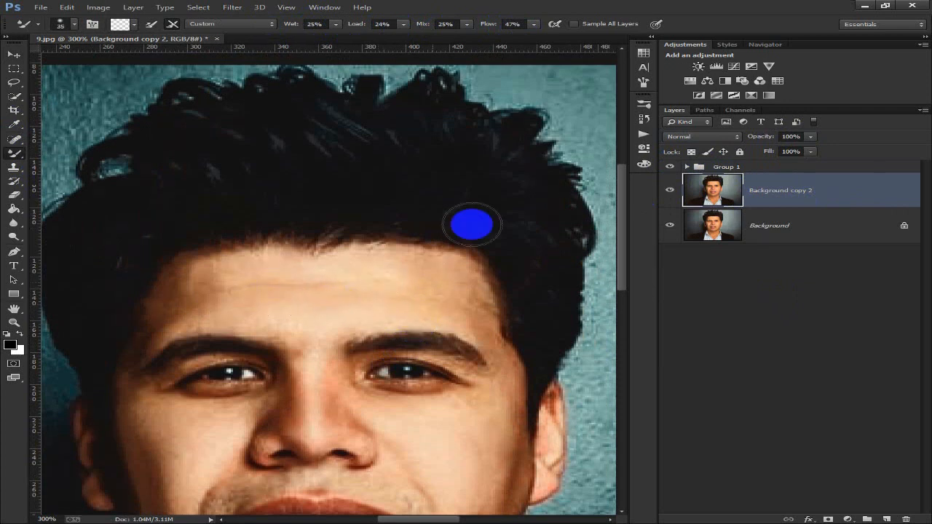
key("ctrl+0")
key("ctrl+e")
key("ctrl+plus")
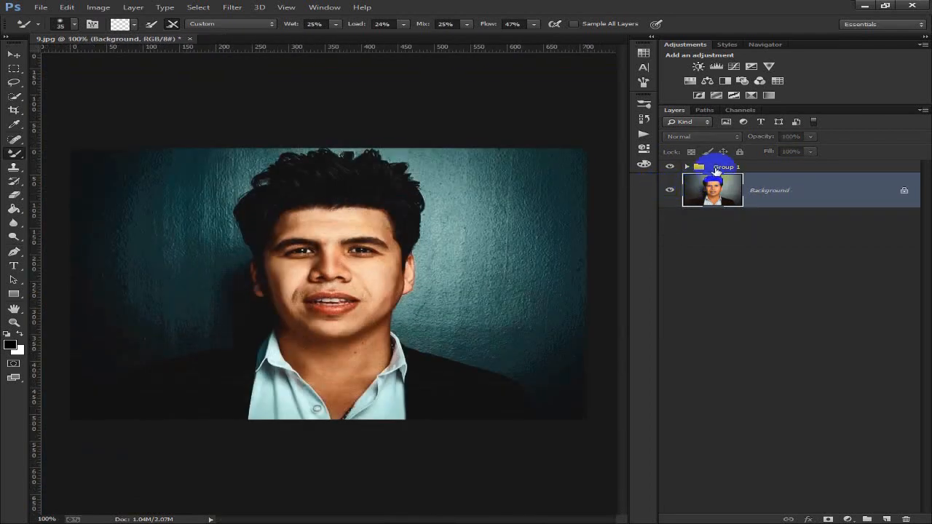
Duplicate the Background layer and merge the copy with Group 1 into a single layer
left_click(726, 170)
left_click(747, 183)
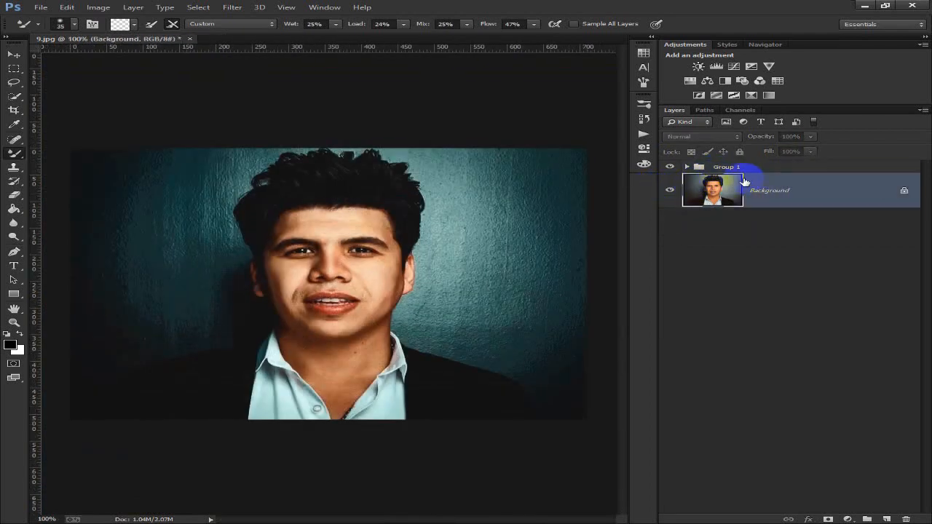
key("ctrl+j")
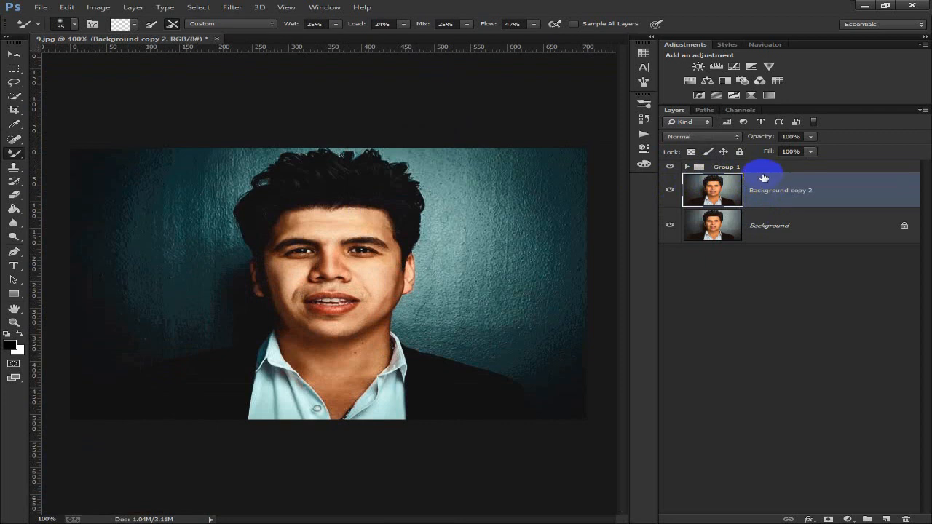
left_click(764, 169, "shift")
right_click(766, 191)
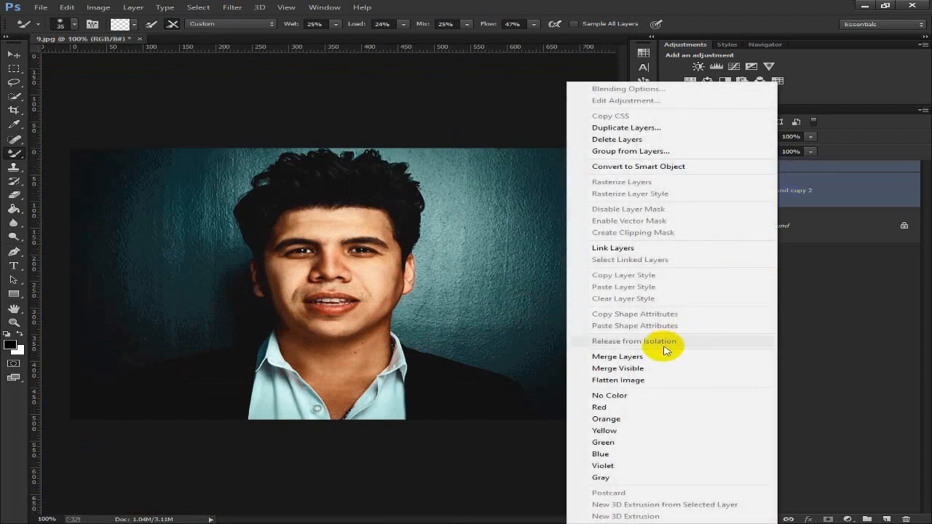
left_click(672, 356)
Merge the graded layer with the Background and duplicate the merged layer
left_click(803, 226, "shift")
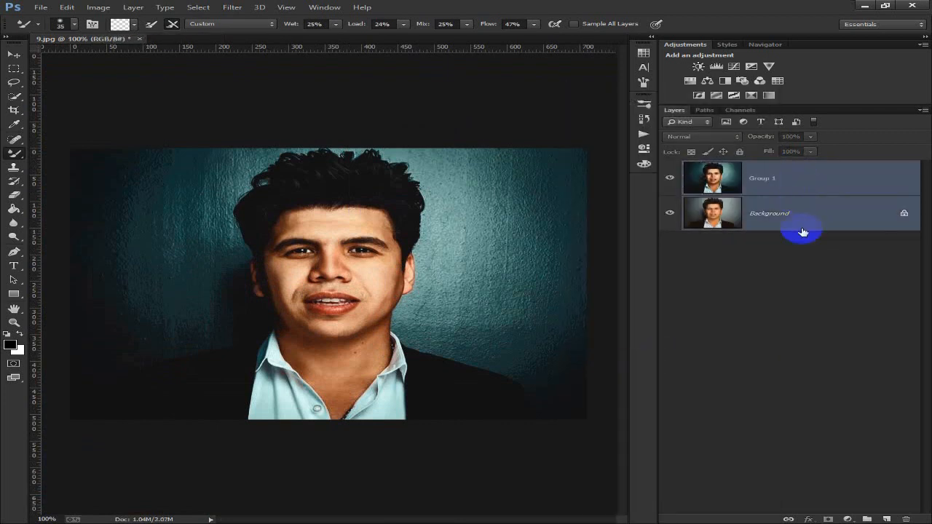
right_click(804, 197)
left_click(687, 354)
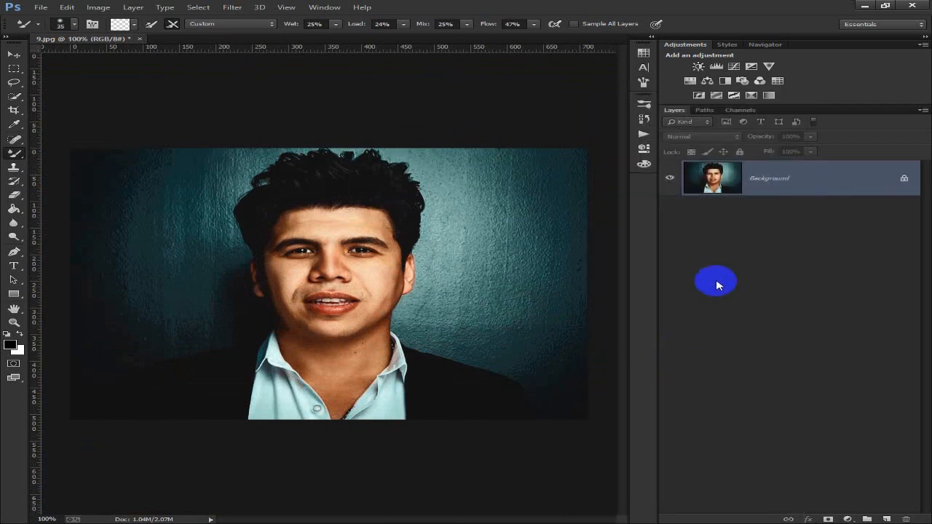
left_click_drag(822, 191, 886, 518)
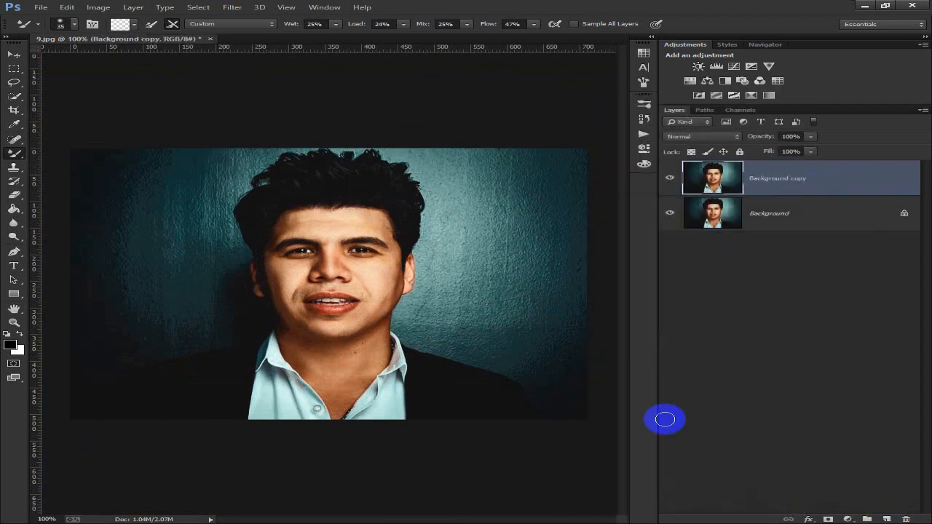
Keep the Mixer Brush active for the new copy, with Wet 25%, Load 24%, Mix 25% and Flow 47%
left_click(16, 156)
left_click(67, 183)
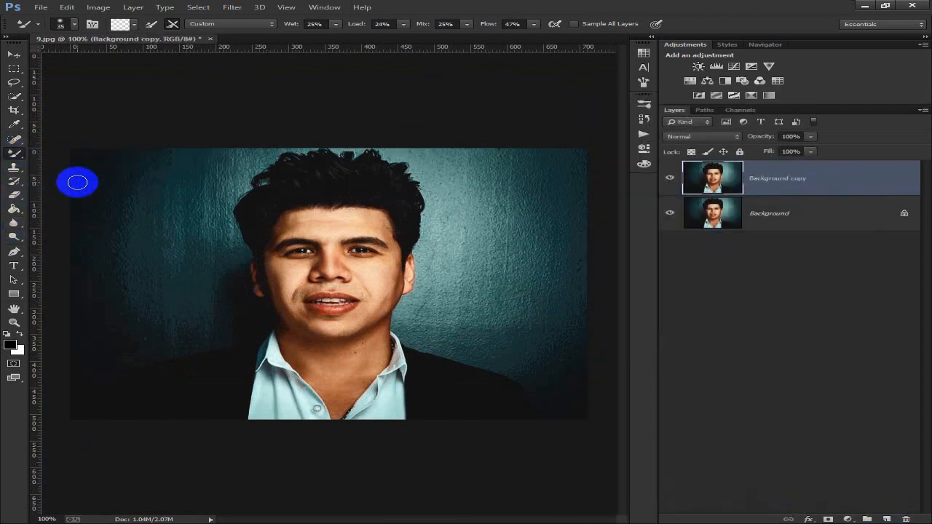
double_click(313, 26)
left_click(404, 24)
double_click(383, 25)
double_click(446, 25)
left_click_drag(514, 24, 453, 25)
key("Return")
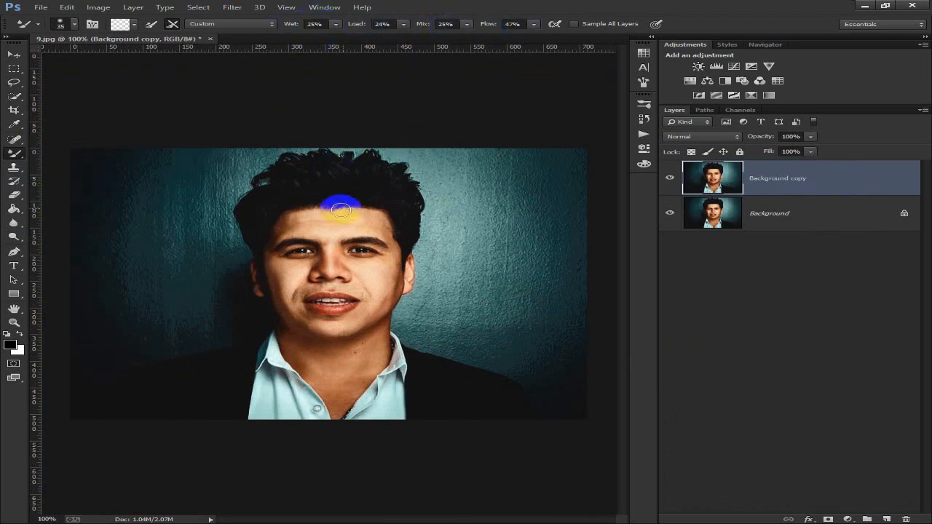
Blend the skin across the whole forehead on the Background copy layer with the Mixer Brush
key("ctrl+plus")
key("ctrl+plus")
key("bracketright")
mouse_move(456, 149)
left_mouse_down()
mouse_move(371, 141)
mouse_move(419, 129)
mouse_move(277, 133)
left_mouse_up()
key("bracketleft")
key("bracketleft")
key("bracketleft")
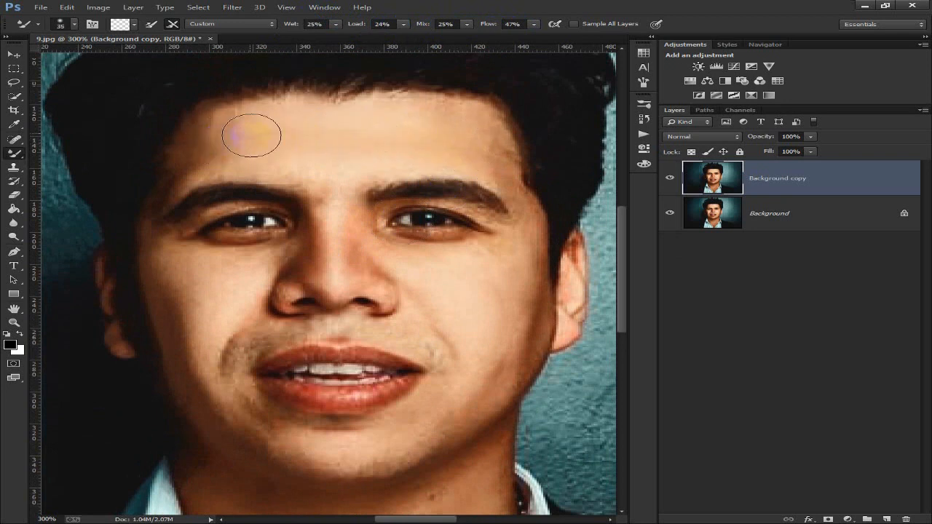
mouse_move(234, 126)
left_mouse_down()
mouse_move(414, 128)
mouse_move(468, 146)
left_mouse_up()
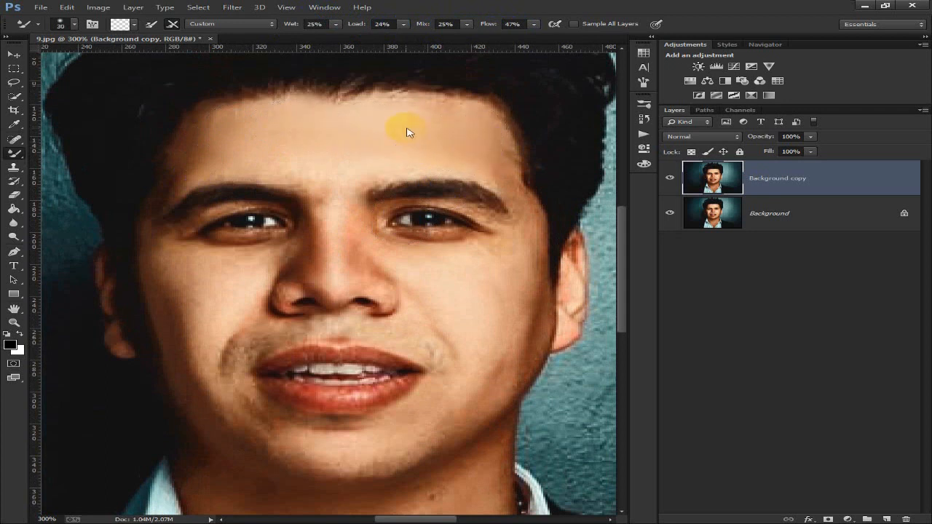
Smooth the skin on the nose and the lower forehead above the eyebrows, adjusting the Mixer Brush between sizes 20 and 30
scroll(408, 132, "down", 2)
key("bracketleft")
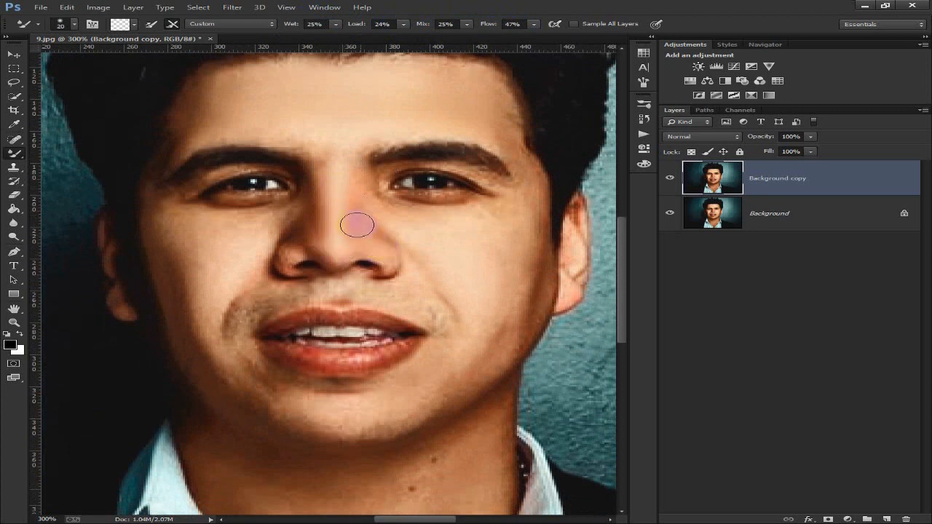
scroll(347, 180, "up", 2)
key("bracketright")
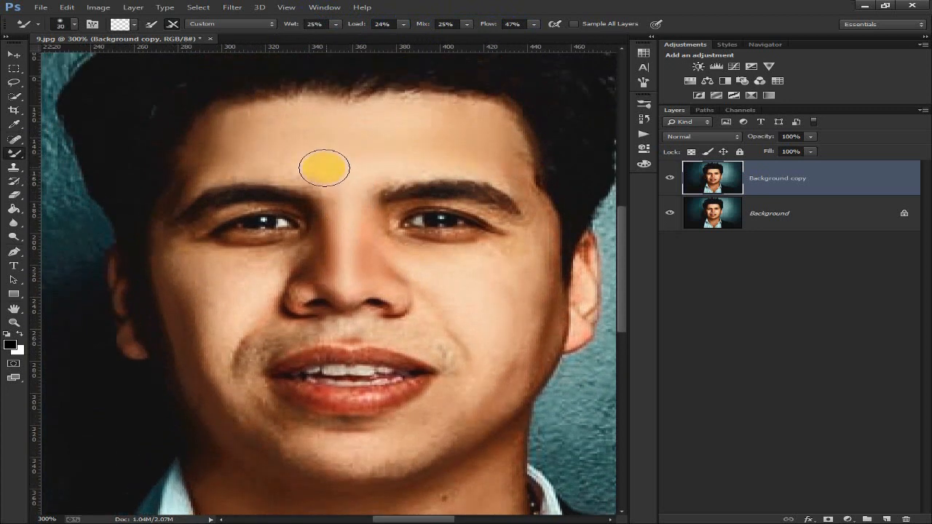
left_click_drag(274, 192, 373, 168)
mouse_move(327, 284)
left_mouse_down()
mouse_move(292, 262)
mouse_move(277, 223)
mouse_move(294, 313)
mouse_move(293, 242)
mouse_move(329, 268)
left_mouse_up()
Smooth the skin around the mouth, chin and cheeks with the Mixer Brush at about size 30
key("[")
left_click_drag(303, 334, 307, 372)
mouse_move(307, 368)
left_mouse_down()
mouse_move(256, 324)
mouse_move(289, 365)
mouse_move(323, 377)
mouse_move(400, 381)
mouse_move(388, 381)
mouse_move(397, 388)
mouse_move(448, 372)
left_mouse_up()
key("]")
key("[")
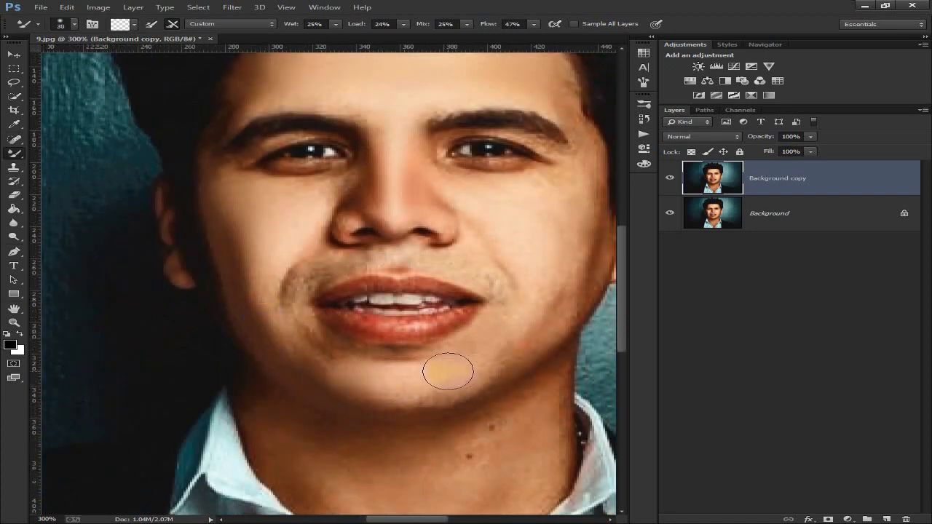
left_click_drag(502, 332, 439, 373)
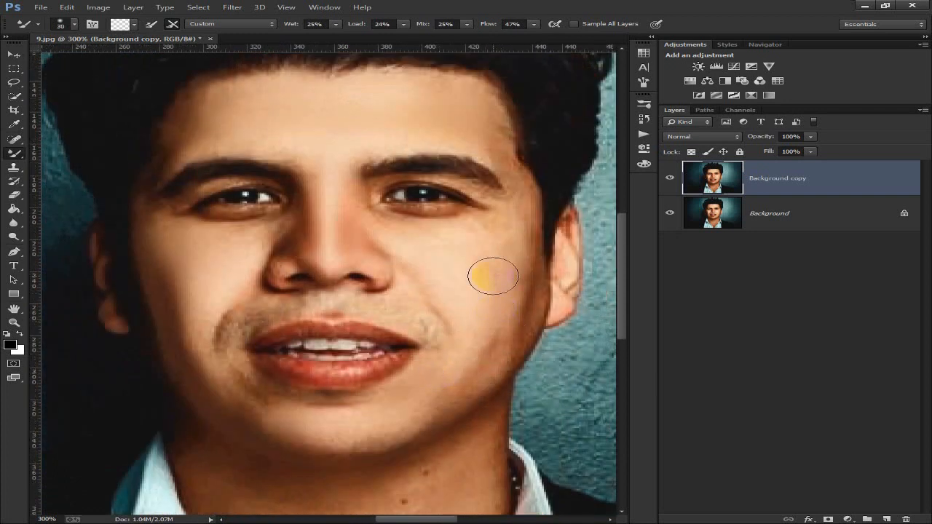
left_click_drag(485, 237, 477, 258)
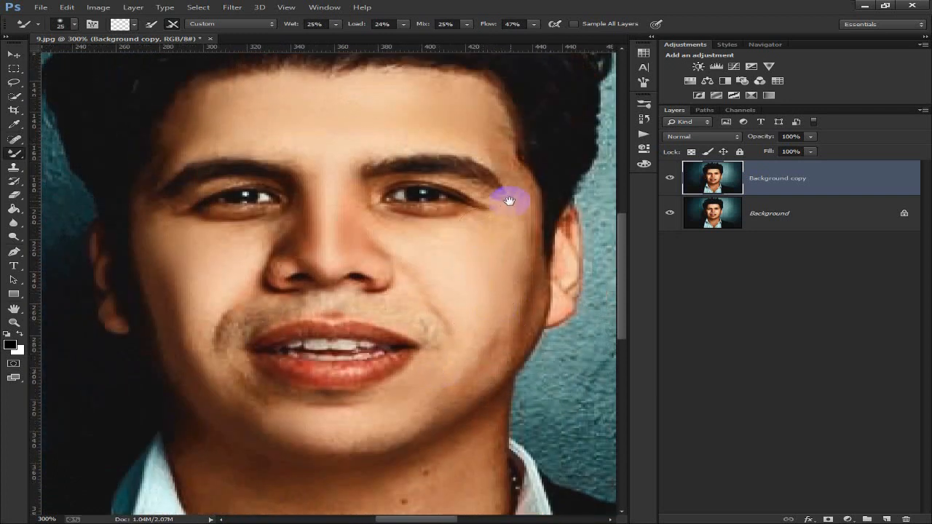
Refine the skin smoothing on the forehead, cheeks and jawline of the Background copy layer with the Mixer Brush at sizes 25 to 35
left_click_drag(509, 200, 485, 254)
key("[")
key("[")
key("[")
key("]")
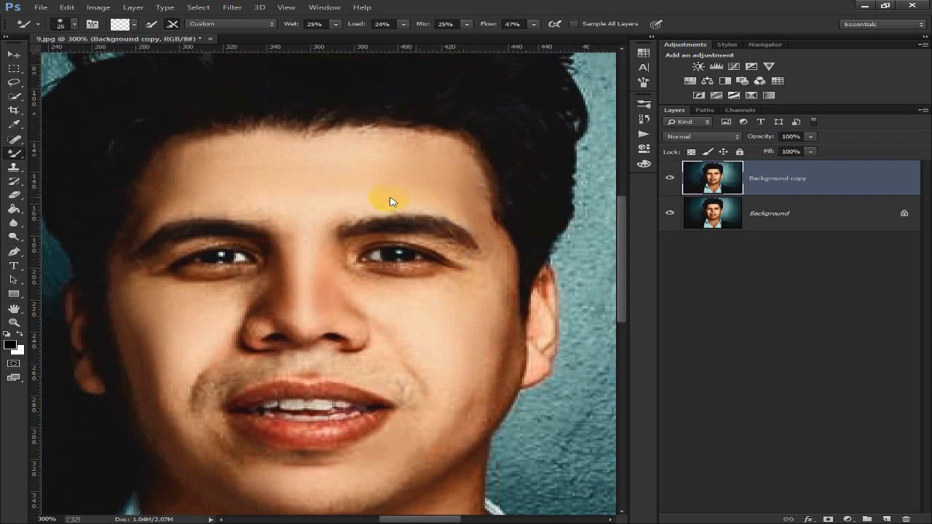
key("[")
scroll(270, 193, "down", 1)
key("[")
key("]")
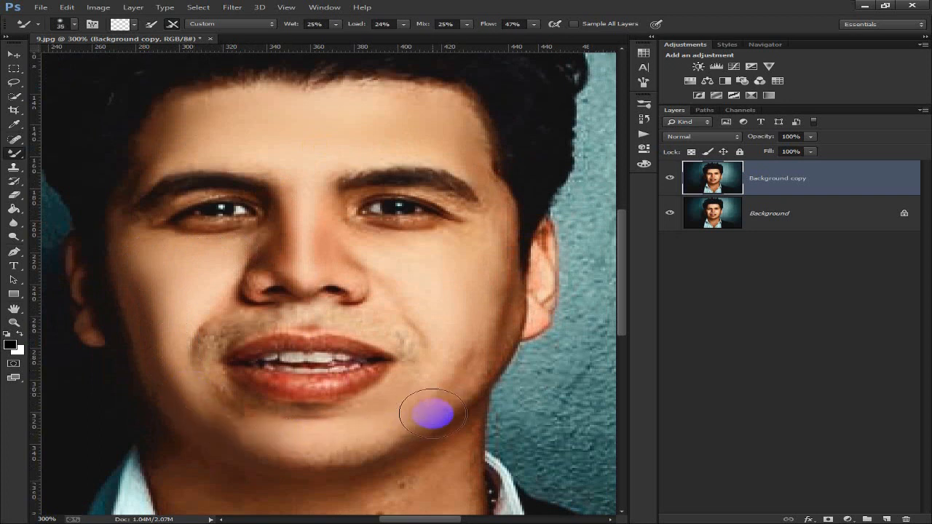
Smooth the skin across the neck below the chin with the Mixer Brush, adjusting its size between 35 and 45
scroll(437, 327, "down", 4)
key("]")
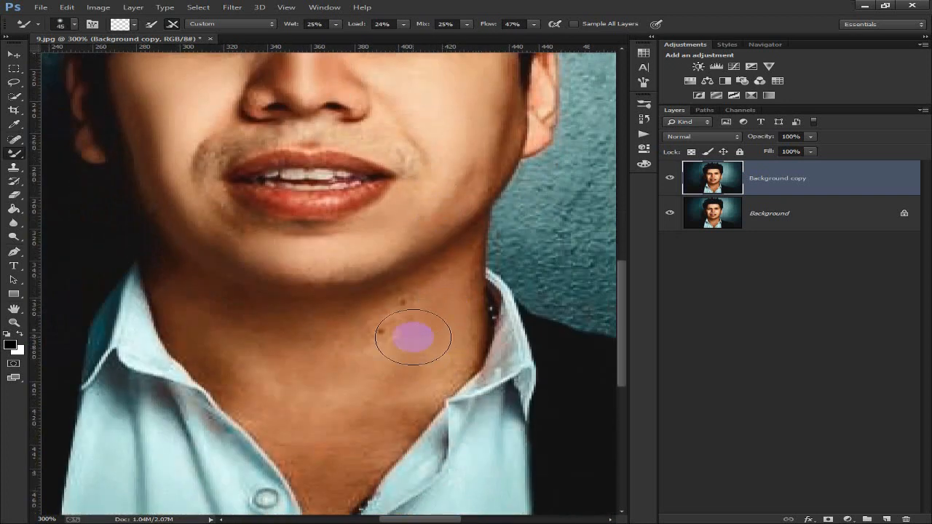
key("]")
key("]")
key("[")
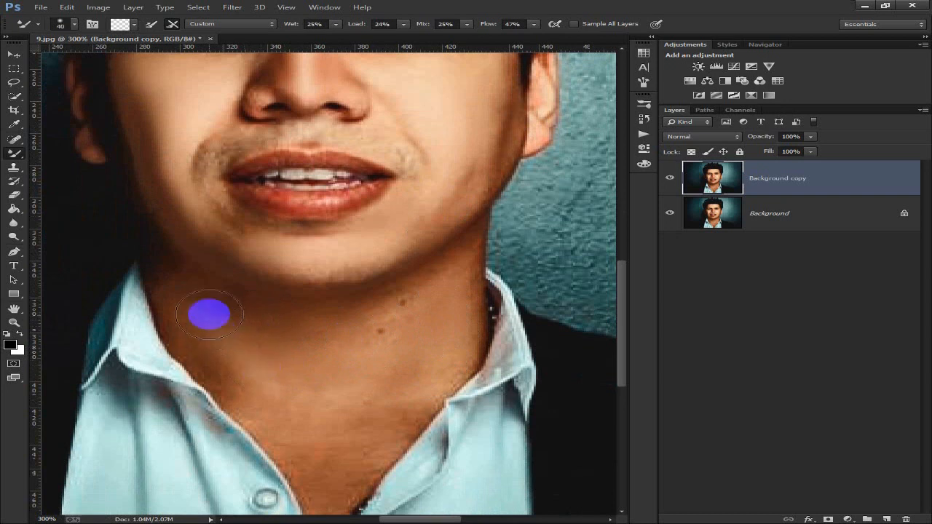
scroll(260, 374, "down", 2)
key("[")
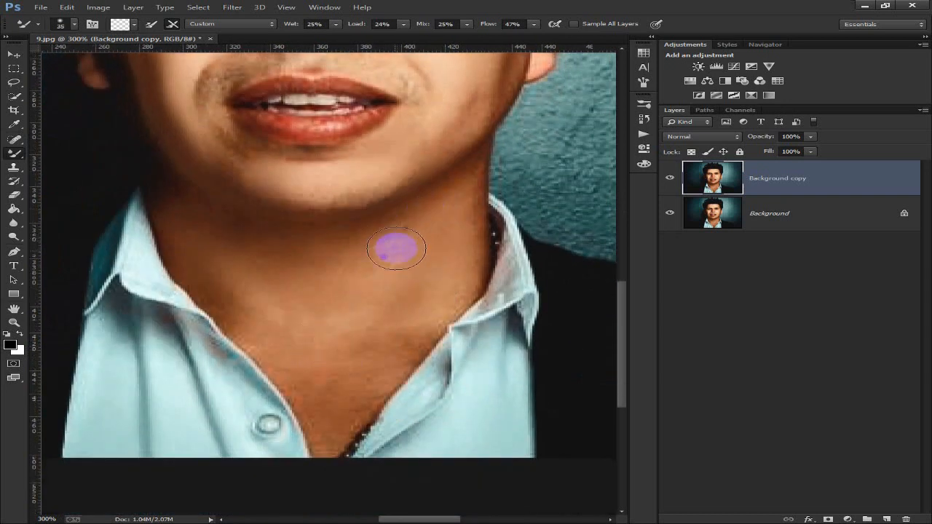
key("]")
key("]")
key("]")
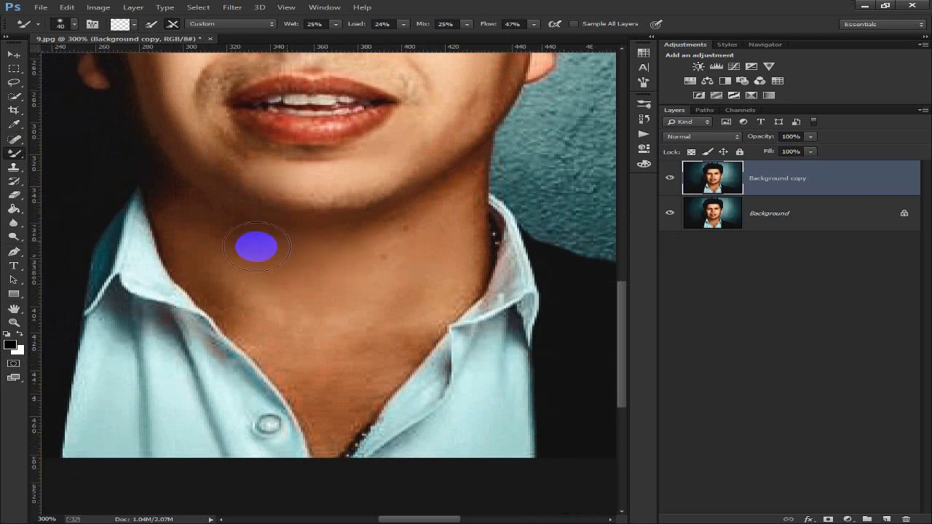
mouse_move(205, 217)
left_mouse_down()
mouse_move(325, 279)
mouse_move(401, 291)
mouse_move(420, 309)
mouse_move(336, 383)
mouse_move(268, 304)
left_mouse_up()
Touch up the skin beside the mouth and on the lower cheeks with the Mixer Brush at sizes 25 to 30
scroll(268, 304, "up", 3)
key("bracketleft")
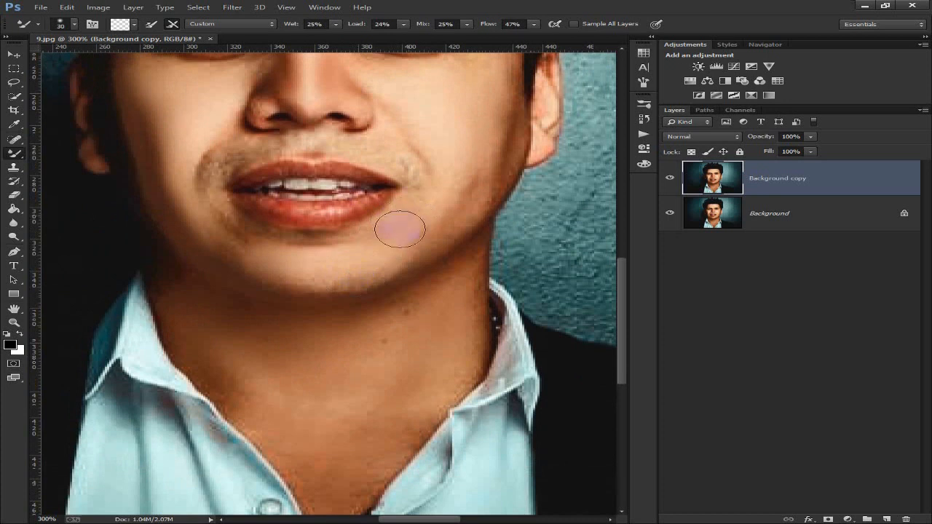
scroll(388, 125, "up", 2)
key("bracketright")
key("bracketleft")
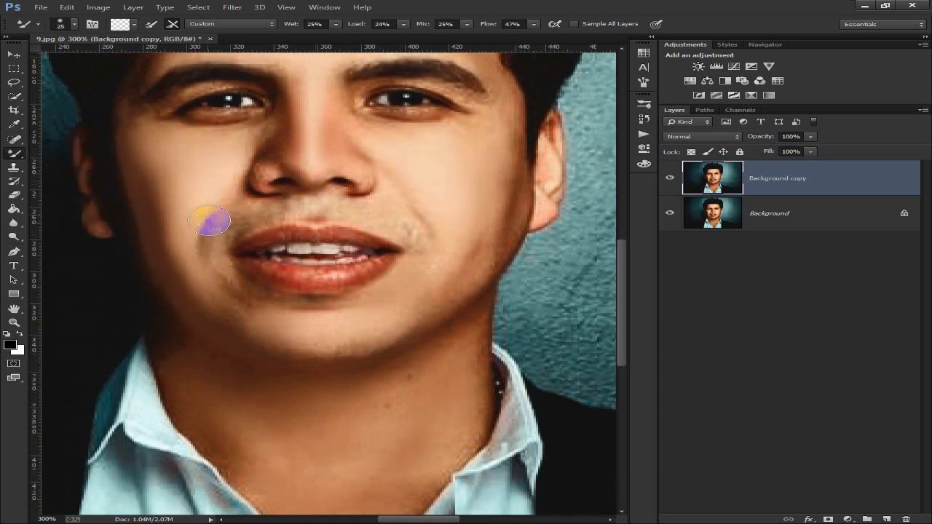
Compare the portrait with and without the smoothed Background copy layer, and check the whole image at reduced magnification
key("ctrl+minus")
key("ctrl+minus")
key("ctrl+minus")
key("ctrl+plus")
key("ctrl+plus")
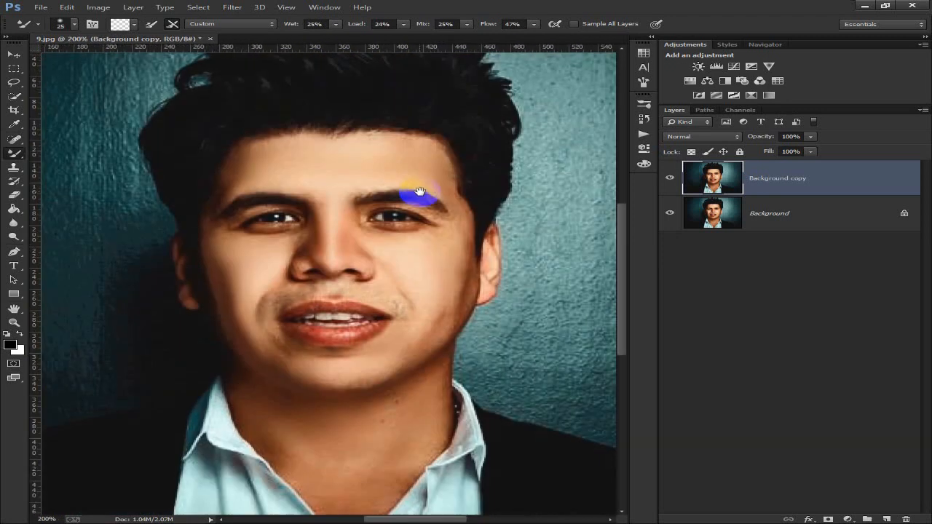
left_click(673, 181)
left_click(673, 181)
key("ctrl+minus")
key("ctrl+minus")
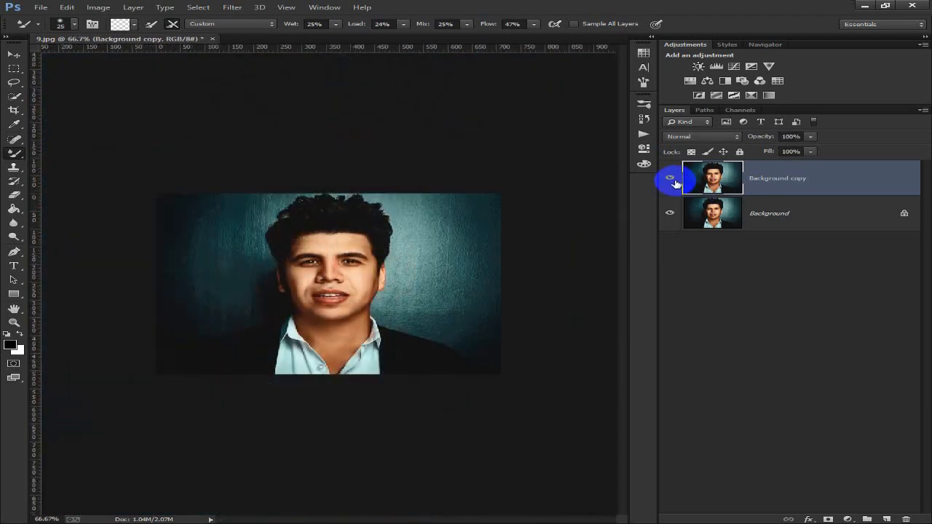
key("ctrl+plus")
key("ctrl+plus")
Merge the Background copy and Background layers into one with Merge Visible
left_click(718, 212, "shift")
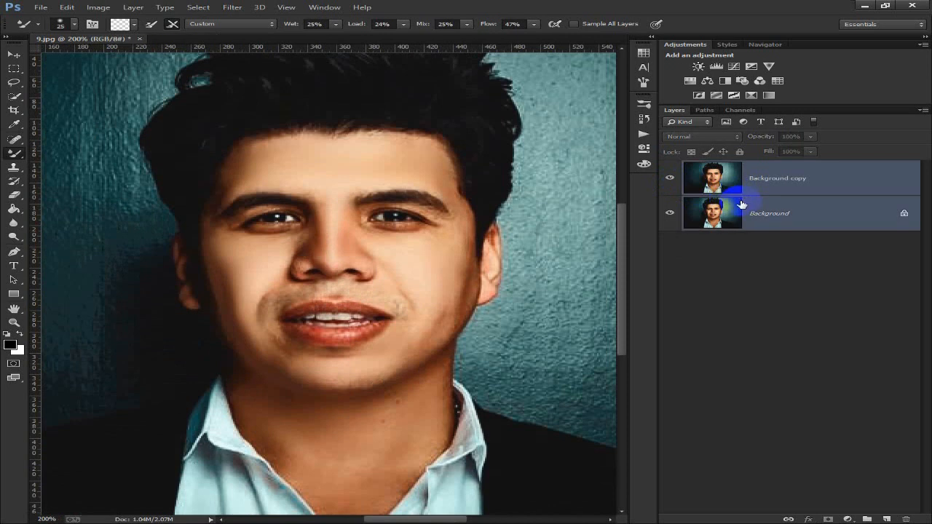
right_click(774, 187)
left_click(655, 358)
key("ctrl+minus")
key("ctrl+minus")
key("ctrl+plus")
key("ctrl+plus")
Compare the original 9.jpg snapshot with the Merge Visible history state twice, ending on the merged state with the Move tool active
left_click(644, 119)
scroll(605, 134, "up", 5)
key("ctrl+minus")
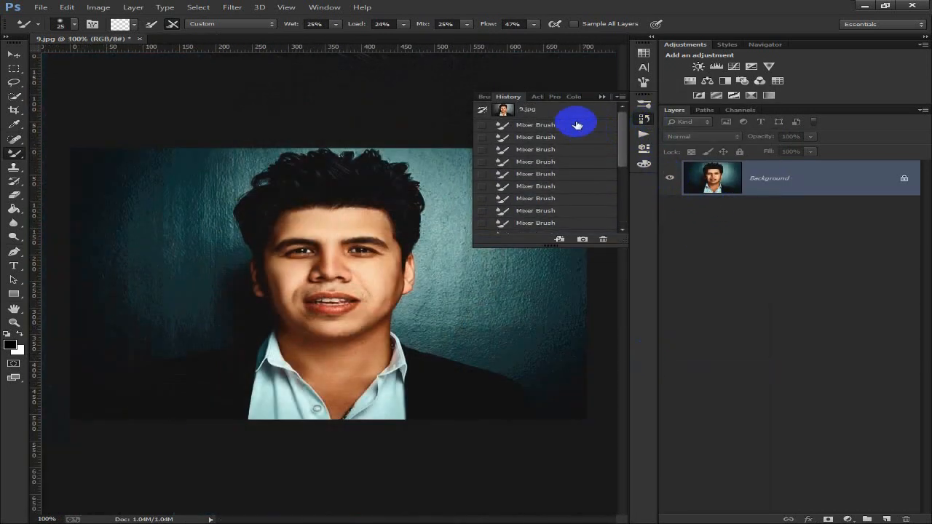
left_click(572, 112)
scroll(563, 149, "down", 5)
left_click(547, 215)
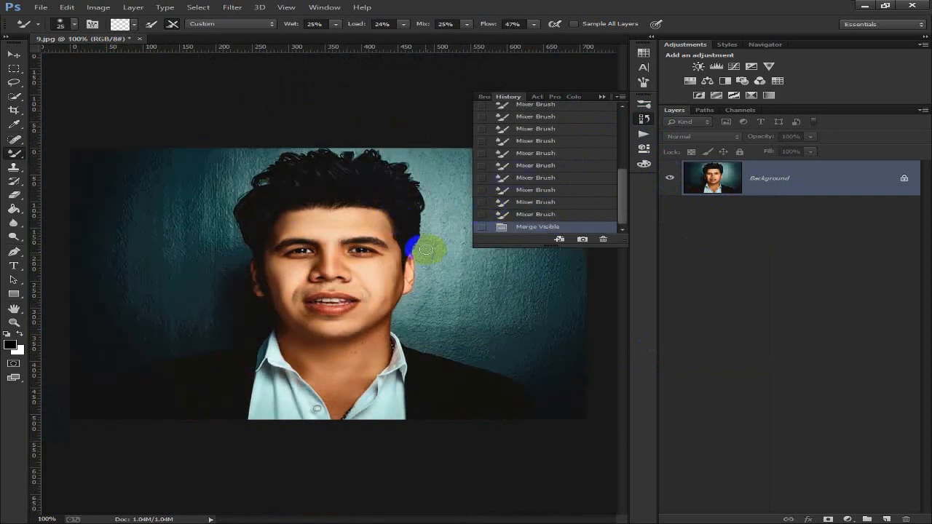
scroll(521, 161, "up", 5)
left_click(534, 116)
scroll(545, 197, "down", 5)
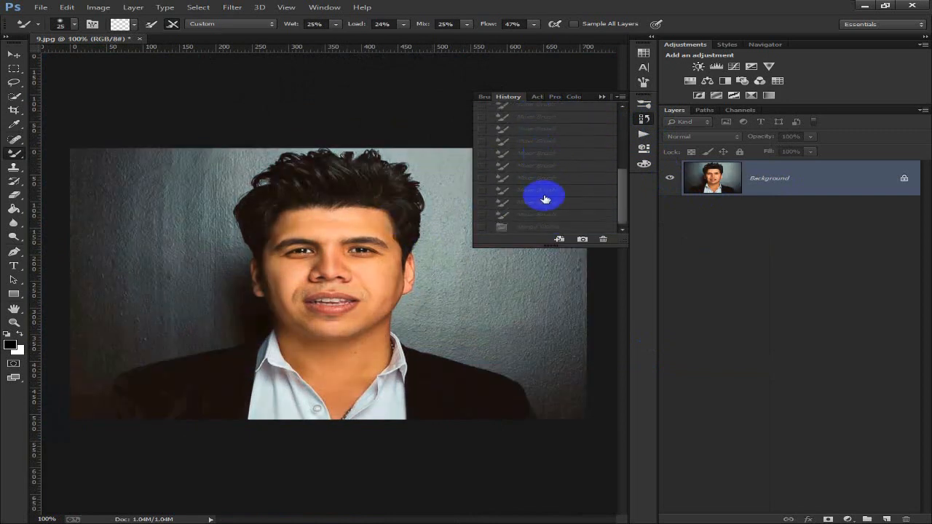
left_click(543, 228)
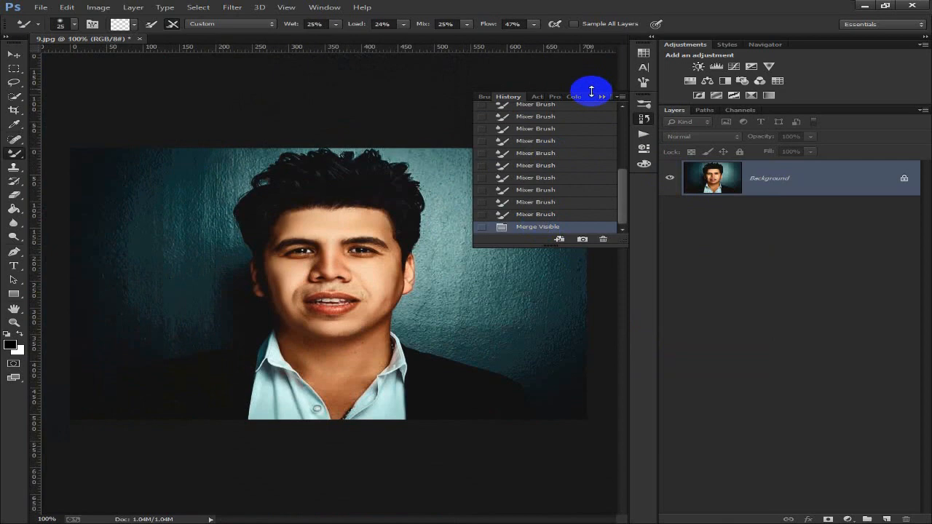
left_click(602, 96)
left_click(13, 55)
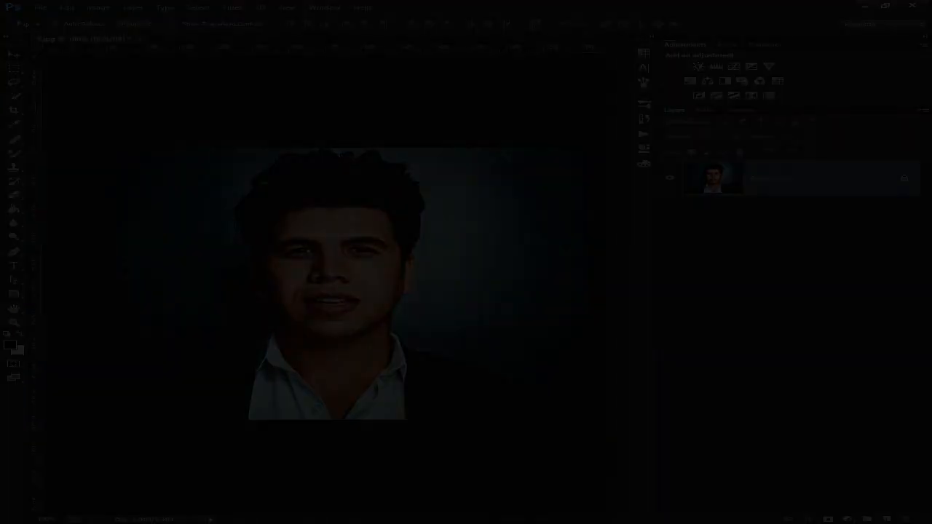